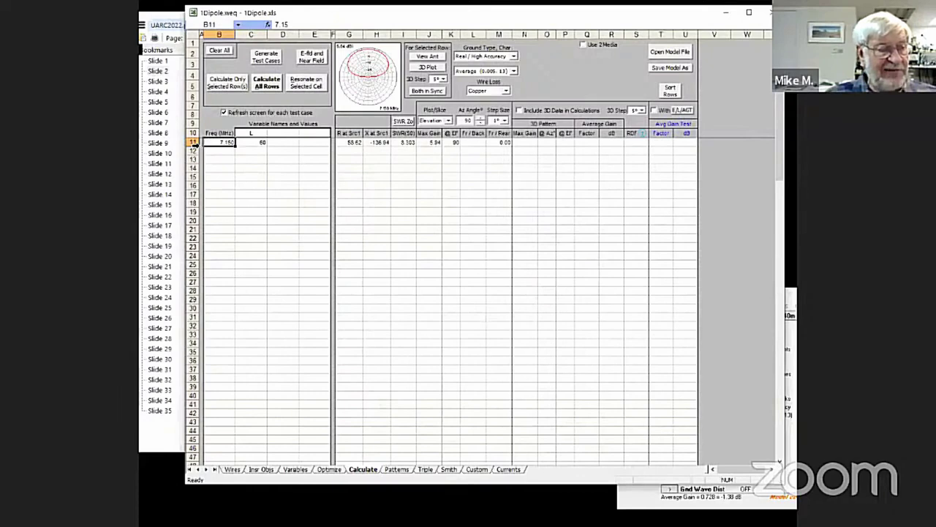
- Calculate the 7.15 MHz test case, then set wire length L to 66 and recalculate all rows
{"action": "left_click", "coordinate": [194, 142]}
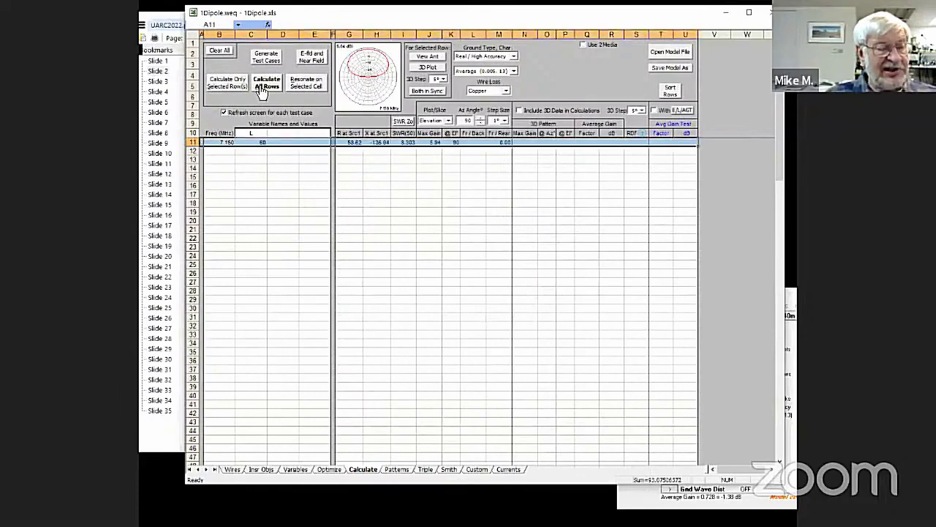
{"action": "left_click", "coordinate": [262, 86]}
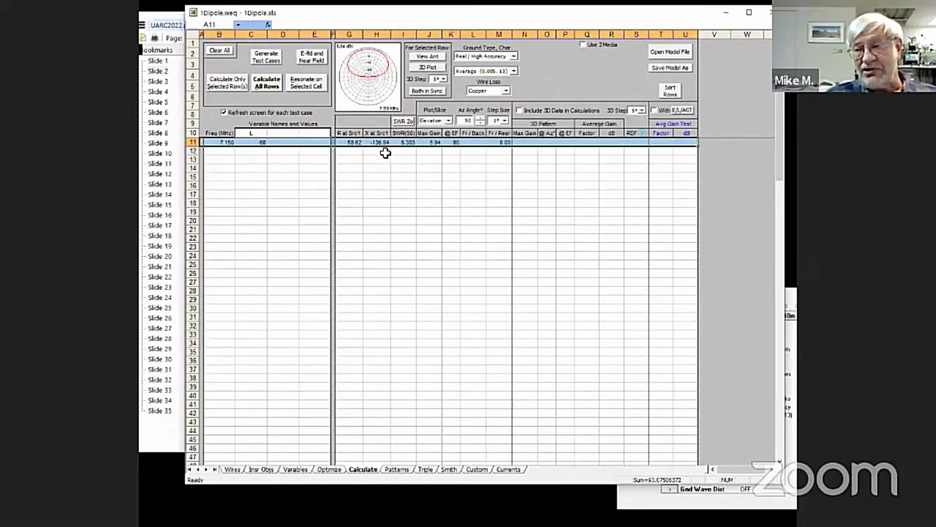
{"action": "left_click", "coordinate": [253, 142]}
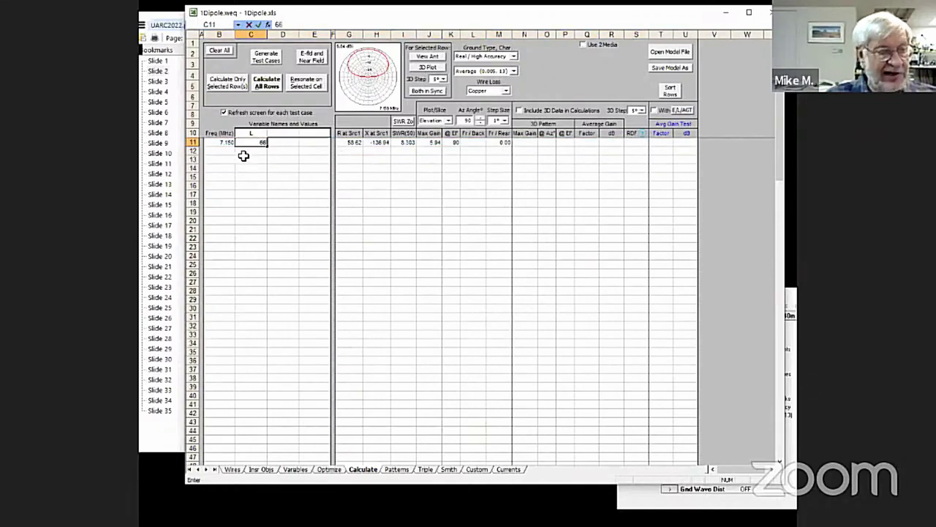
{"action": "left_click", "coordinate": [195, 142]}
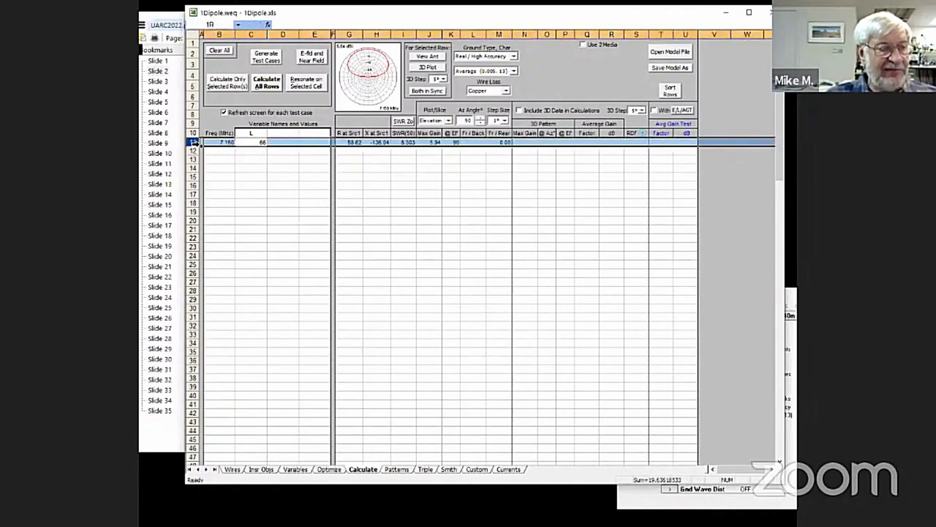
{"action": "left_click", "coordinate": [306, 83]}
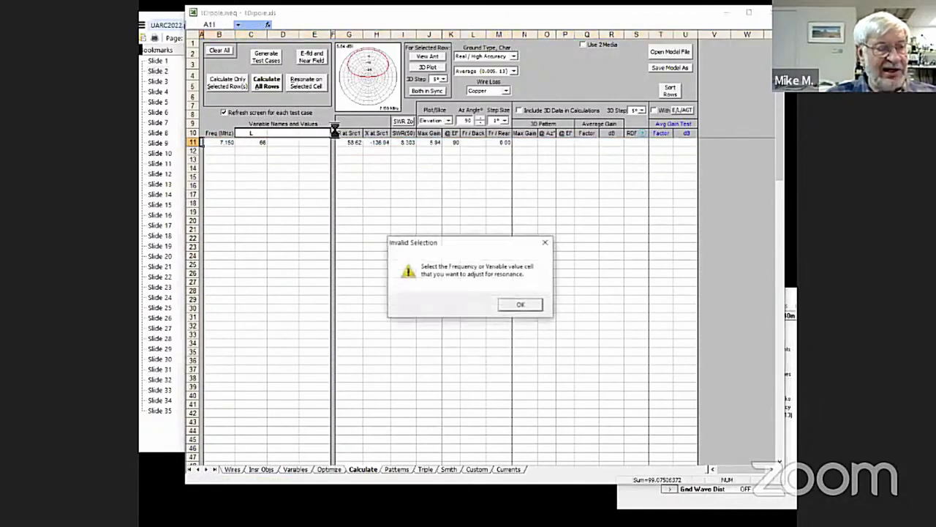
{"action": "left_click", "coordinate": [518, 305]}
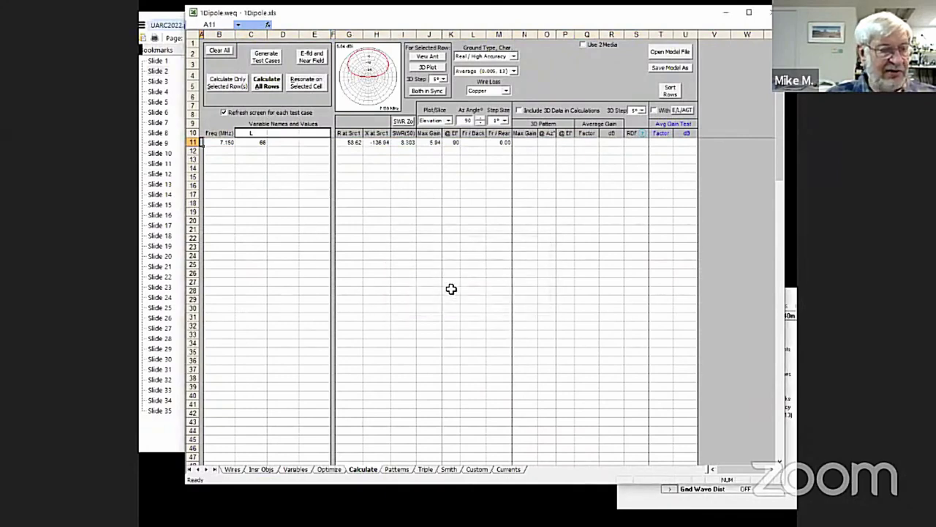
{"action": "left_click", "coordinate": [268, 85]}
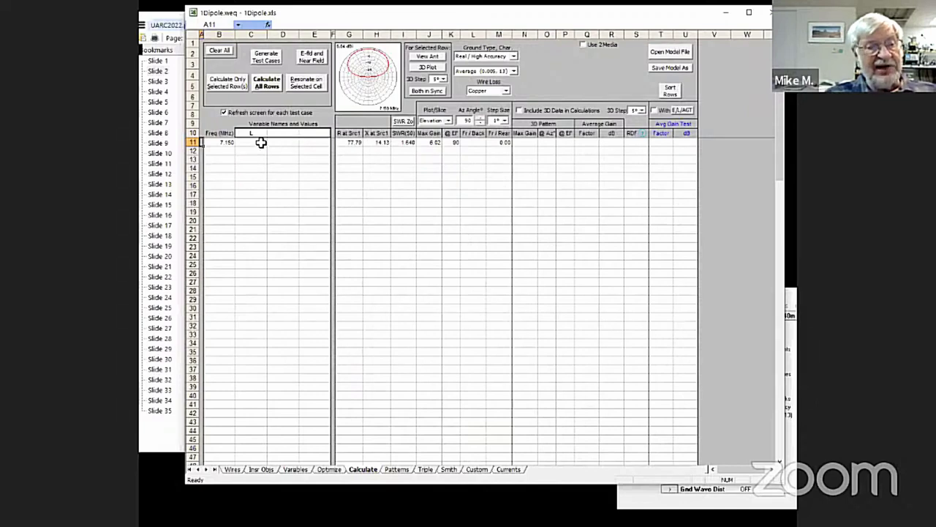
- Resonate the 7.15 MHz test case on wire length L, and check the height and length variables
{"action": "left_click", "coordinate": [261, 143]}
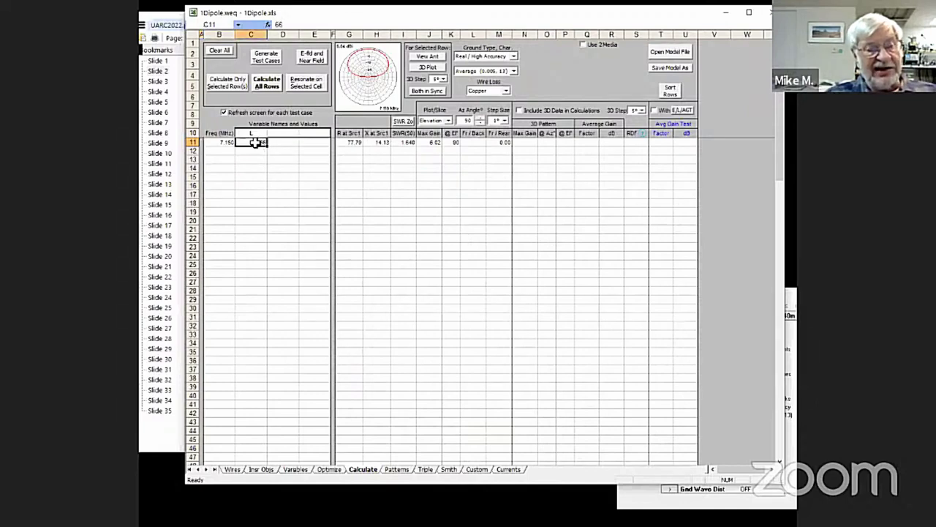
{"action": "left_click", "coordinate": [306, 82]}
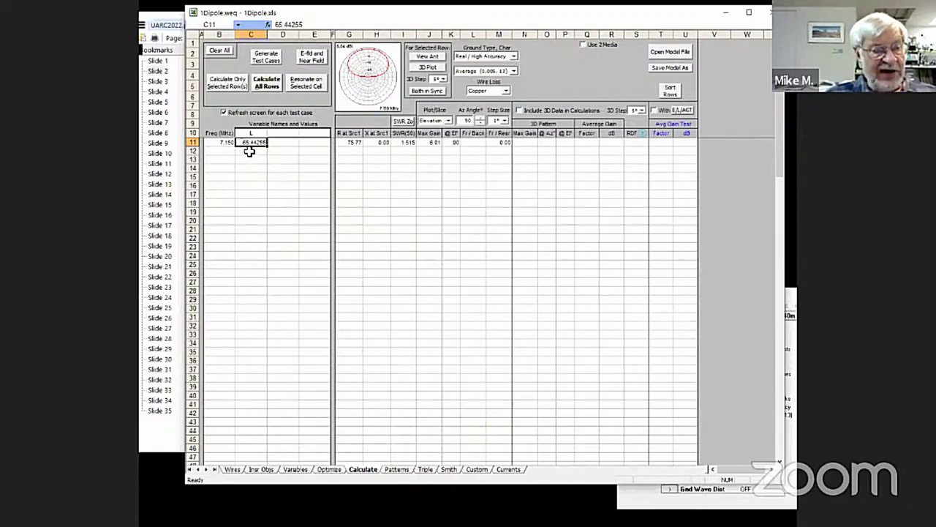
{"action": "left_click", "coordinate": [295, 469]}
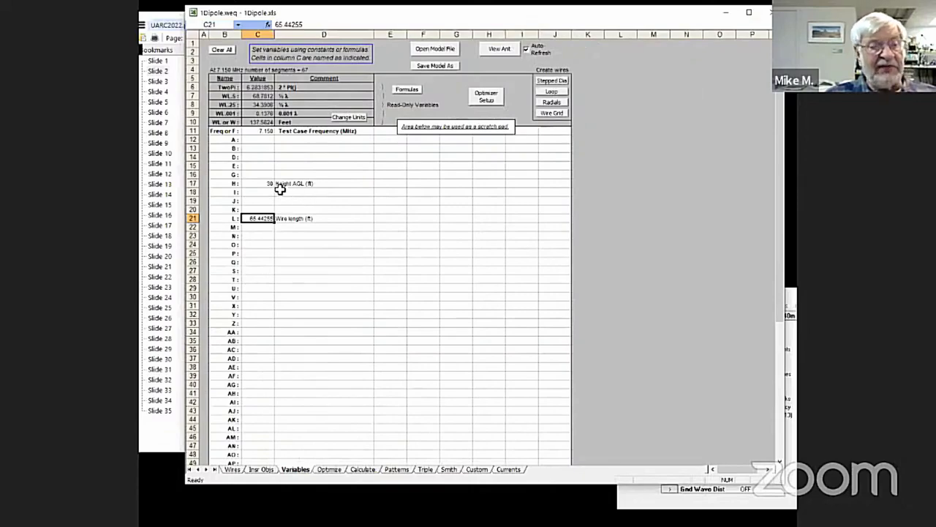
{"action": "left_click", "coordinate": [364, 469]}
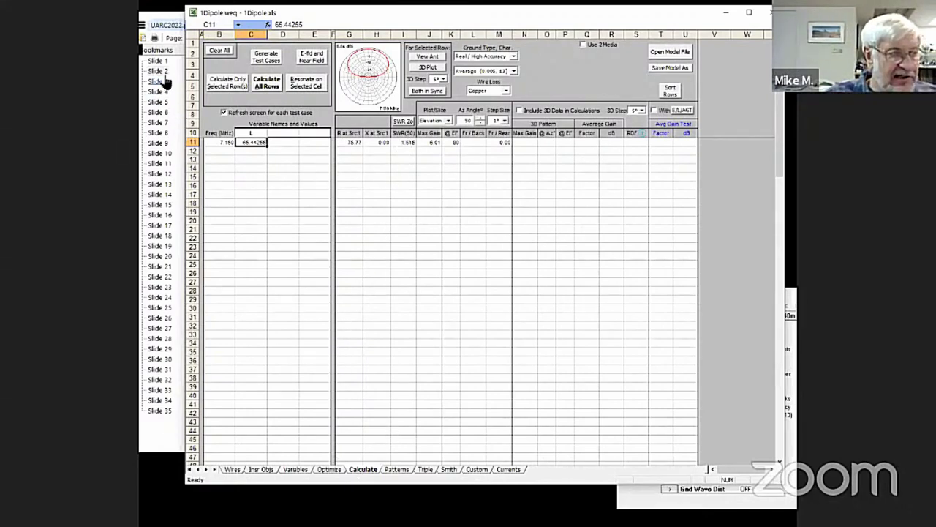
- Review slide 2 of UARC2022.pdf on the backyard dipole model, and look at the custom X vs Frequency plot of 1Dipole
{"action": "key", "text": "alt+Tab"}
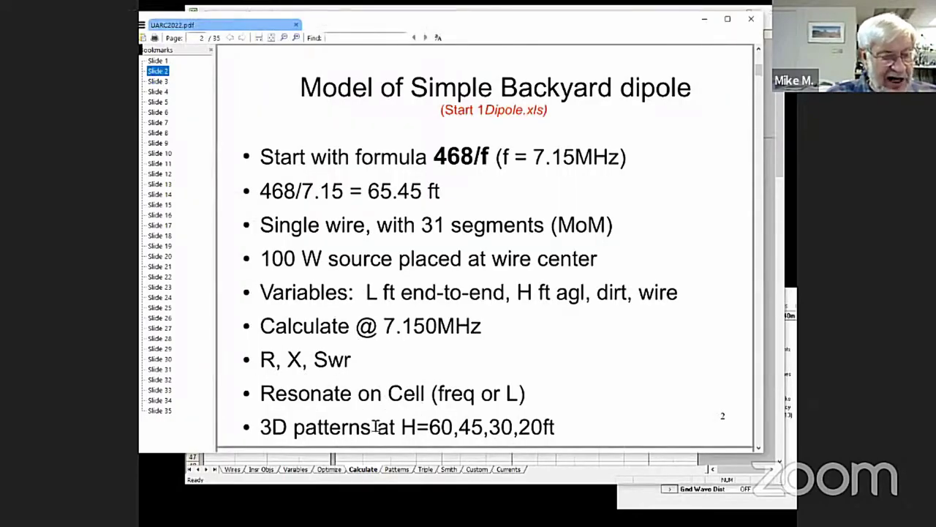
{"action": "left_click", "coordinate": [469, 482]}
{"action": "left_click", "coordinate": [479, 471]}
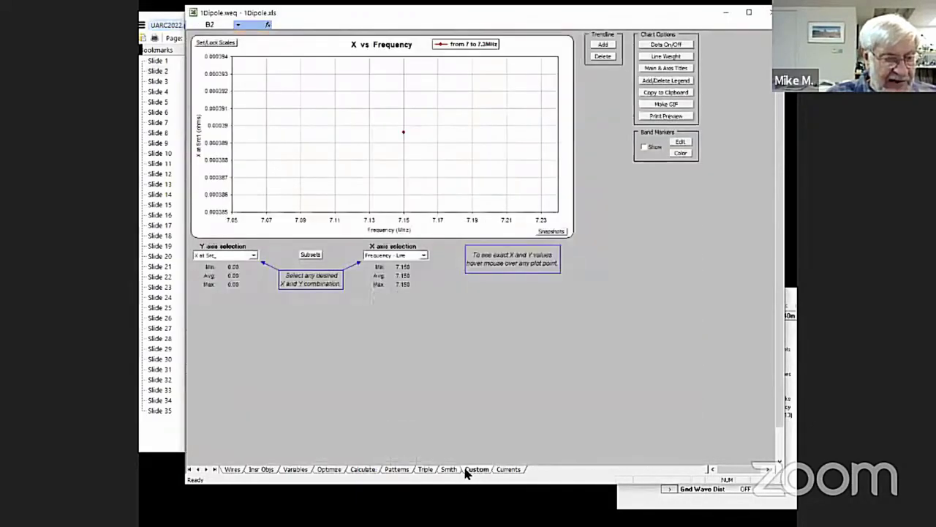
{"action": "left_click", "coordinate": [369, 470]}
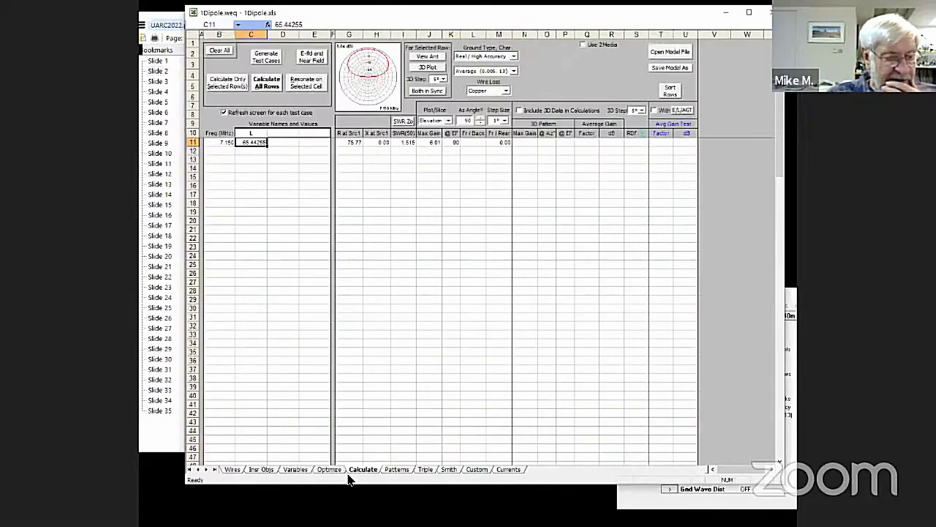
- Compare the dipole's elevation patterns, and review slide 3 of UARC2022.pdf on feedpoint impedance
{"action": "left_click", "coordinate": [334, 470]}
{"action": "left_click", "coordinate": [396, 470]}
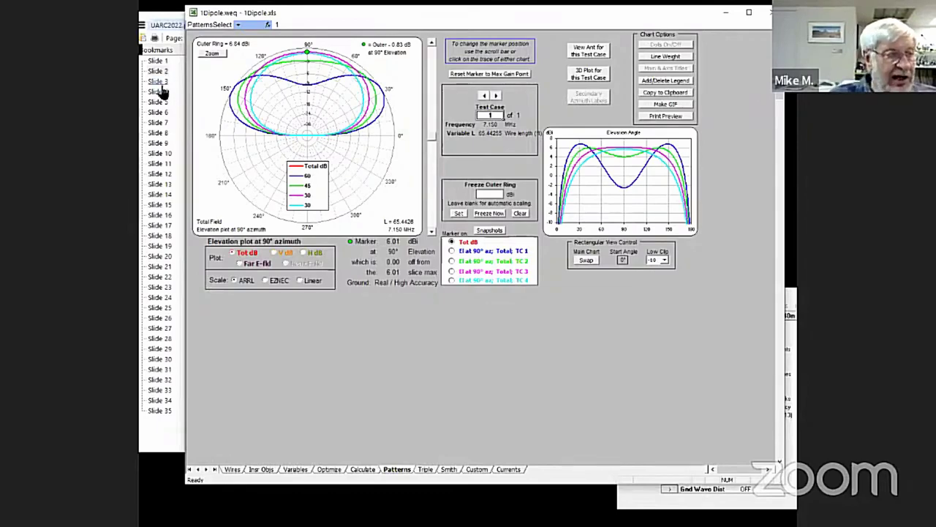
{"action": "key", "text": "alt+Tab"}
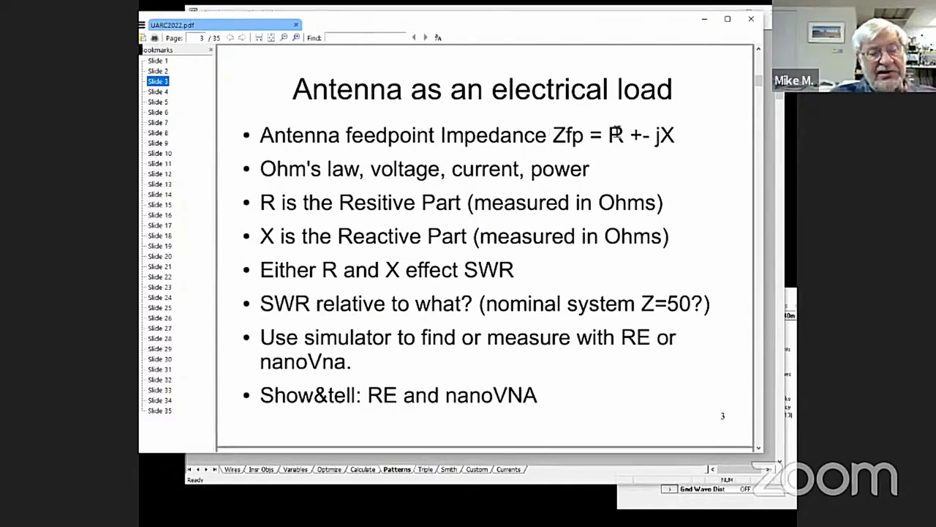
{"action": "left_click", "coordinate": [620, 138]}
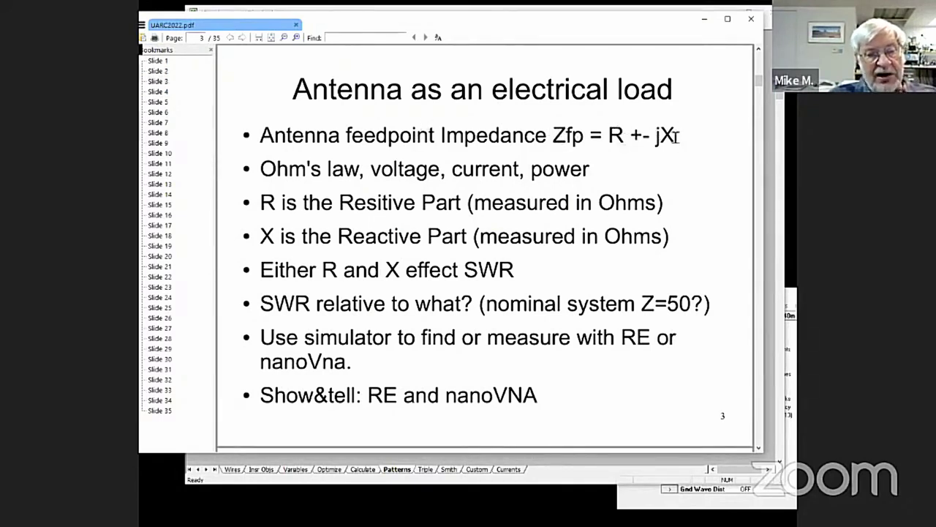
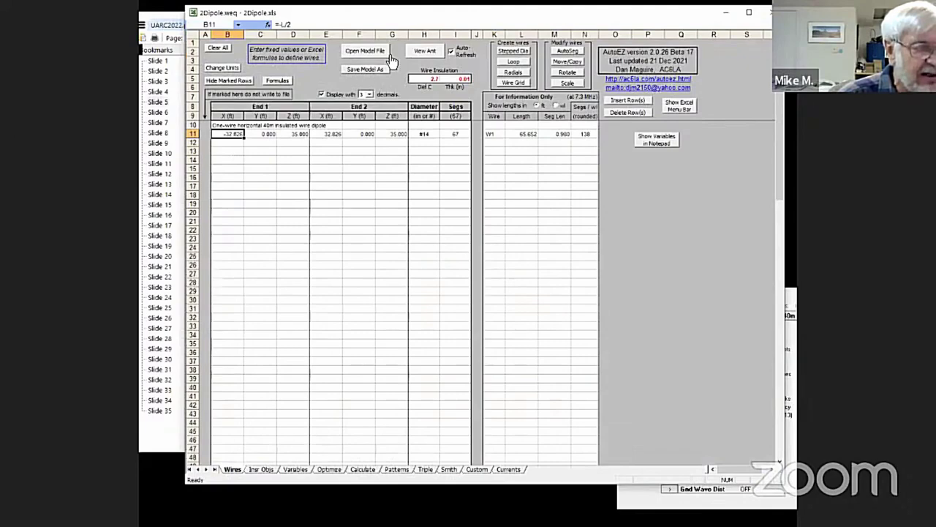
- View the antenna of the 7.150 MHz test case in 2Dipole, rotate it slightly, and return to the calculation sheet
{"action": "left_click_drag", "start_coordinate": [356, 463], "coordinate": [357, 474]}
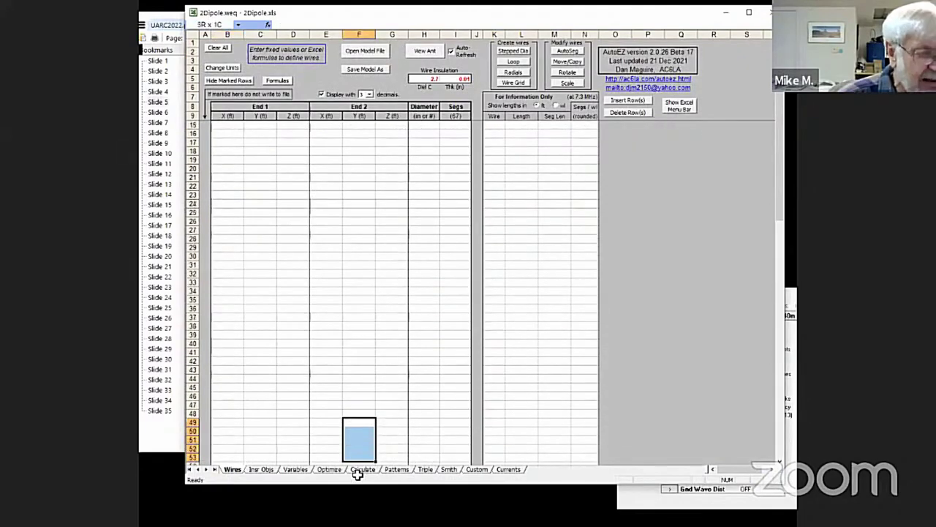
{"action": "left_click", "coordinate": [362, 469]}
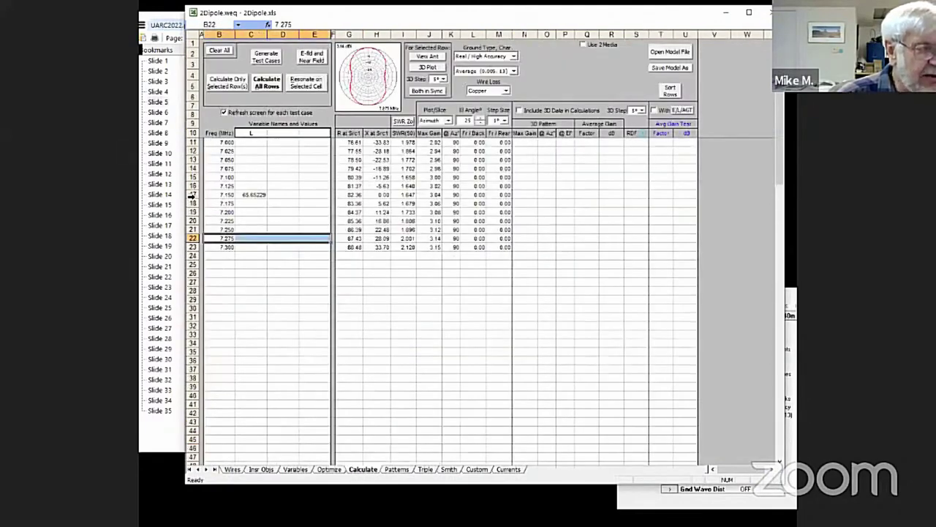
{"action": "left_click", "coordinate": [192, 196]}
{"action": "left_click", "coordinate": [427, 67]}
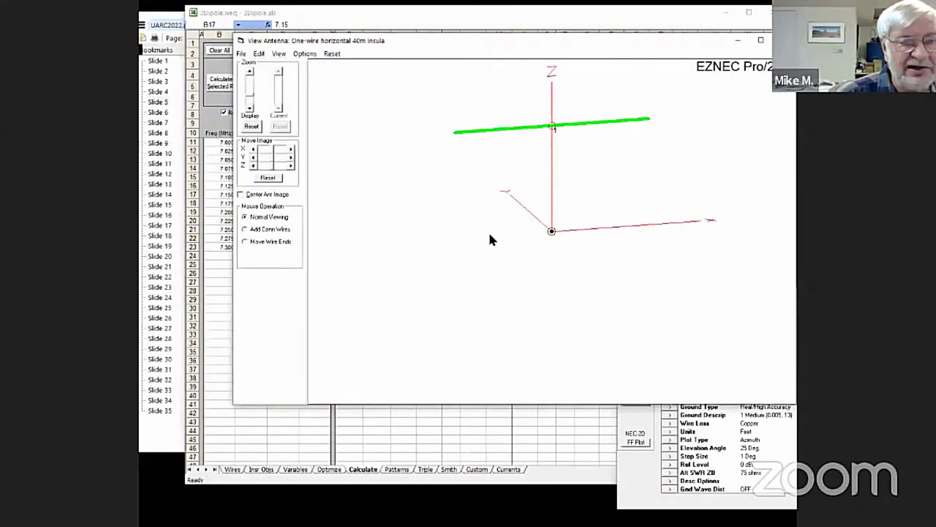
{"action": "left_click_drag", "start_coordinate": [490, 240], "coordinate": [495, 234]}
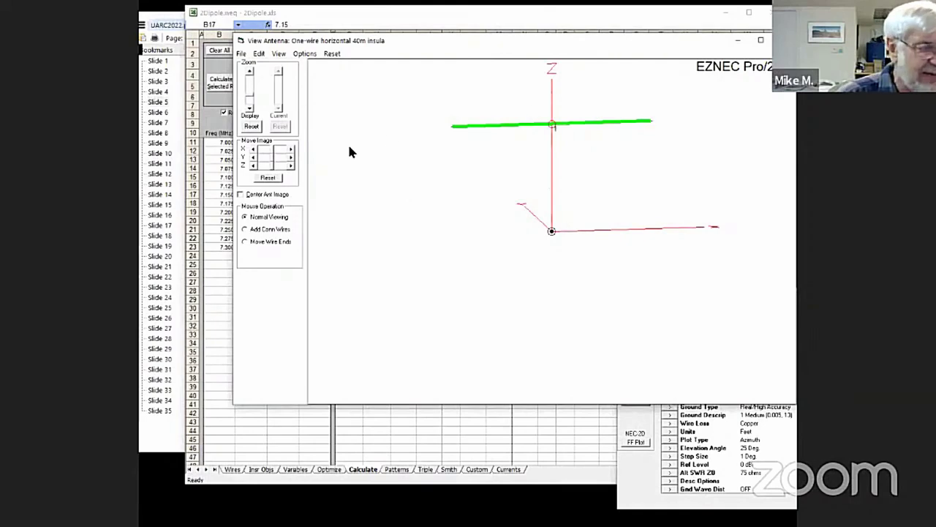
{"action": "left_click", "coordinate": [247, 411]}
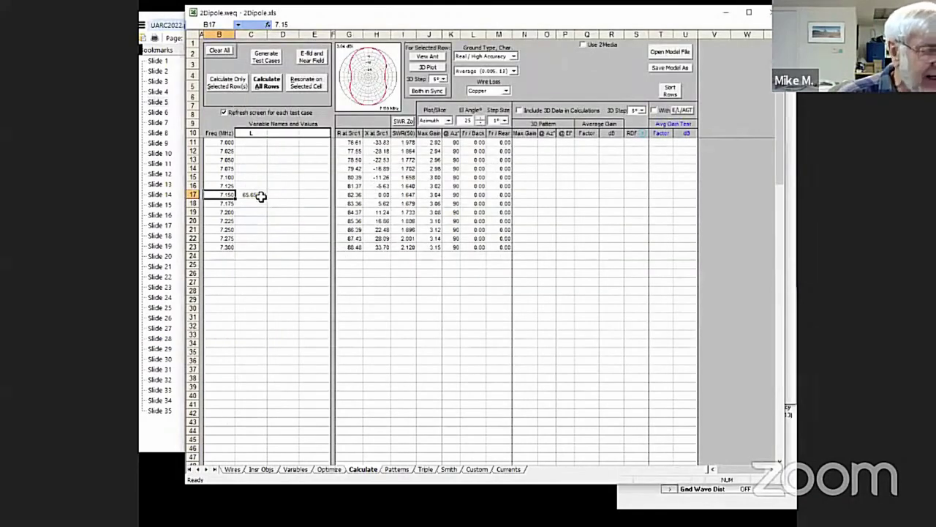
- Calculate the selected 7.150 MHz test case and the whole frequency sweep from 7.000 to 7.300 MHz
{"action": "left_click", "coordinate": [193, 195]}
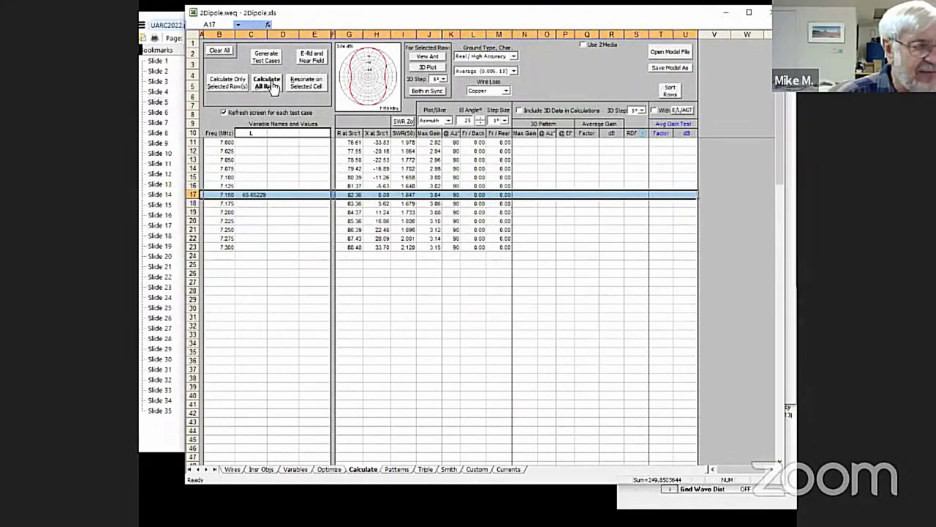
{"action": "left_click", "coordinate": [236, 83]}
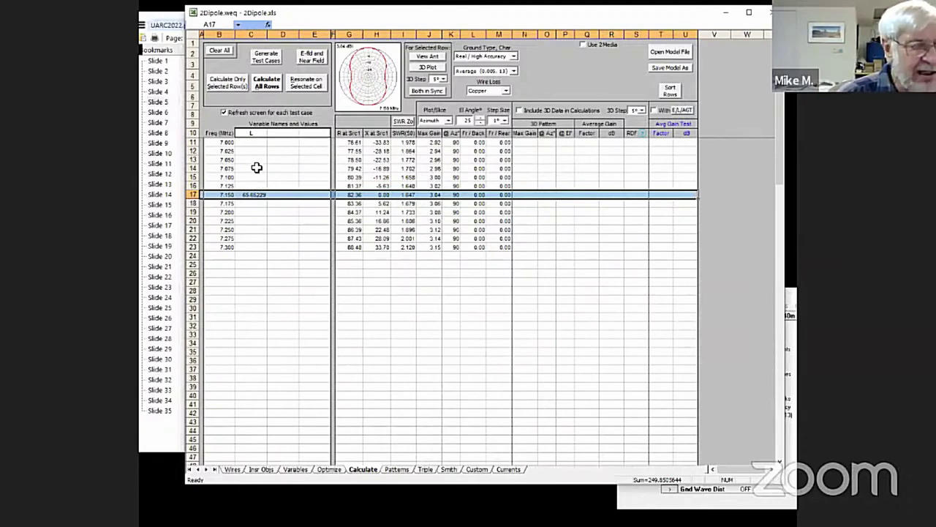
{"action": "left_click", "coordinate": [269, 84]}
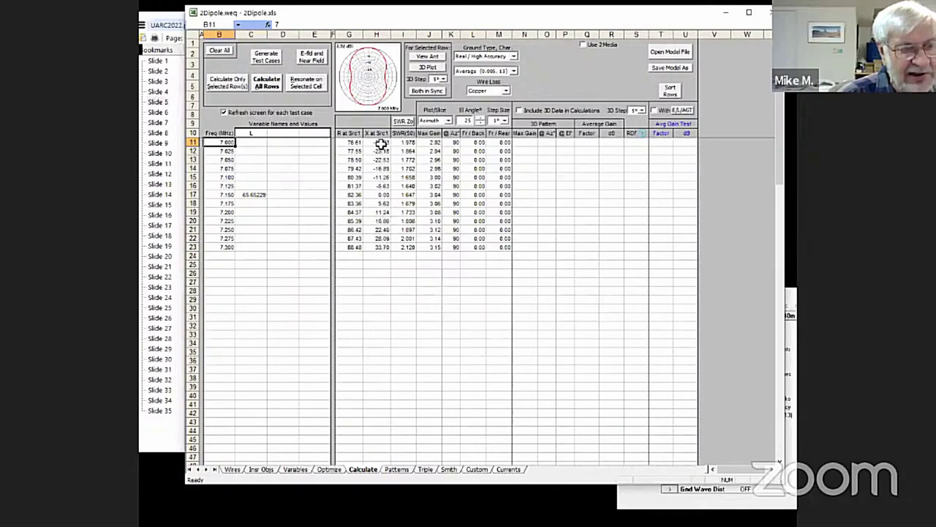
- Examine how reactance X and resistance R vary across the sweep, in the results and the custom plot, and check slide 5
{"action": "left_click_drag", "start_coordinate": [383, 213], "coordinate": [378, 253]}
{"action": "left_click", "coordinate": [376, 307]}
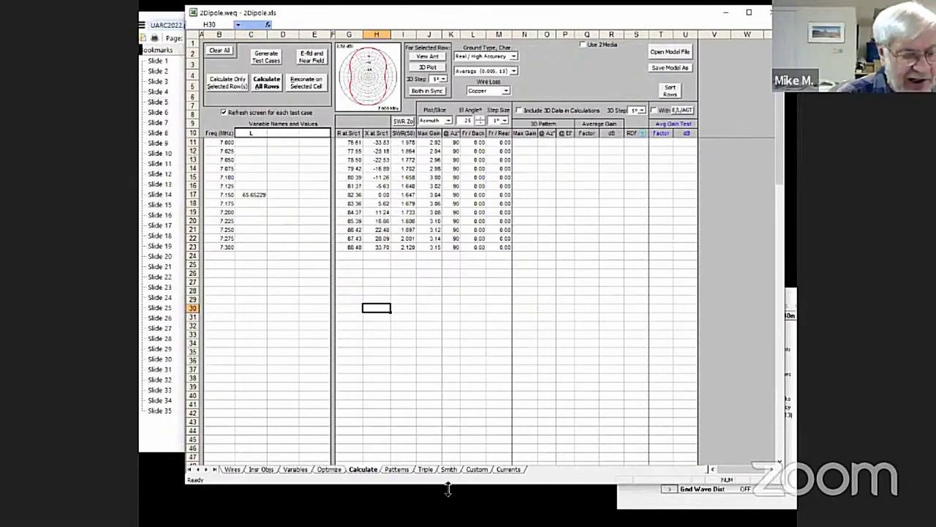
{"action": "left_click", "coordinate": [476, 469]}
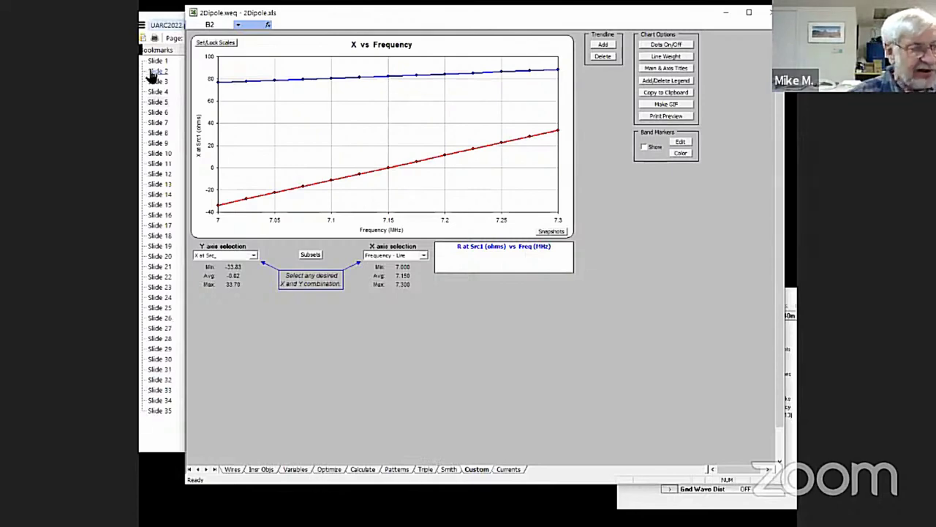
{"action": "left_click", "coordinate": [162, 426]}
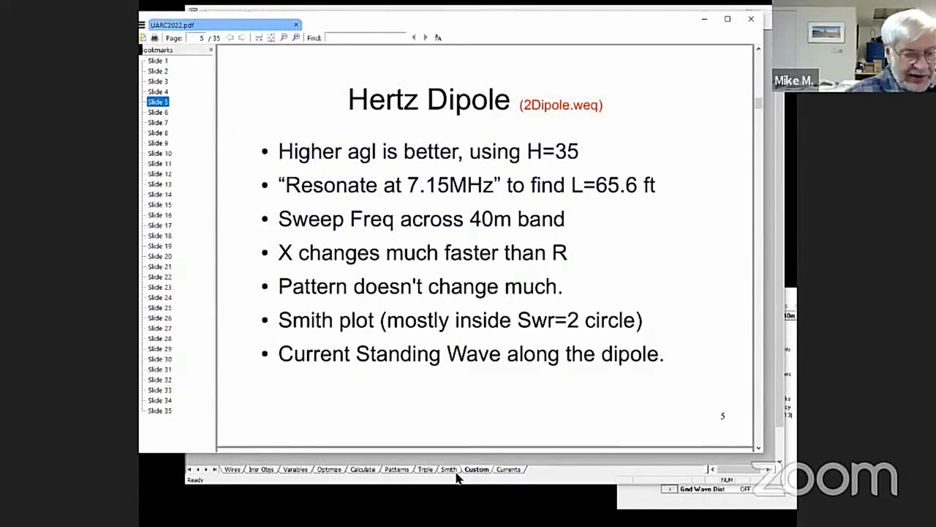
{"action": "left_click", "coordinate": [398, 476]}
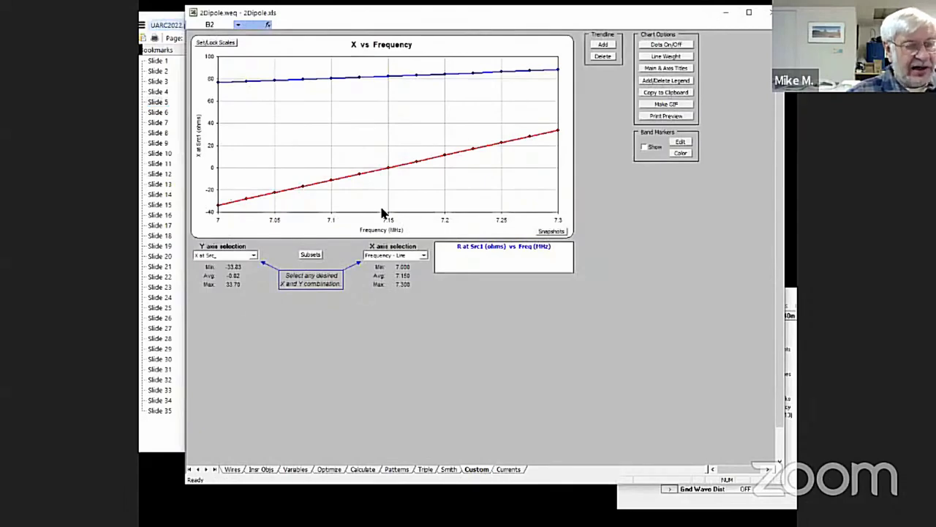
- Display the azimuth pattern at 25° elevation and step through the frequency test cases to compare them
{"action": "left_click", "coordinate": [396, 469]}
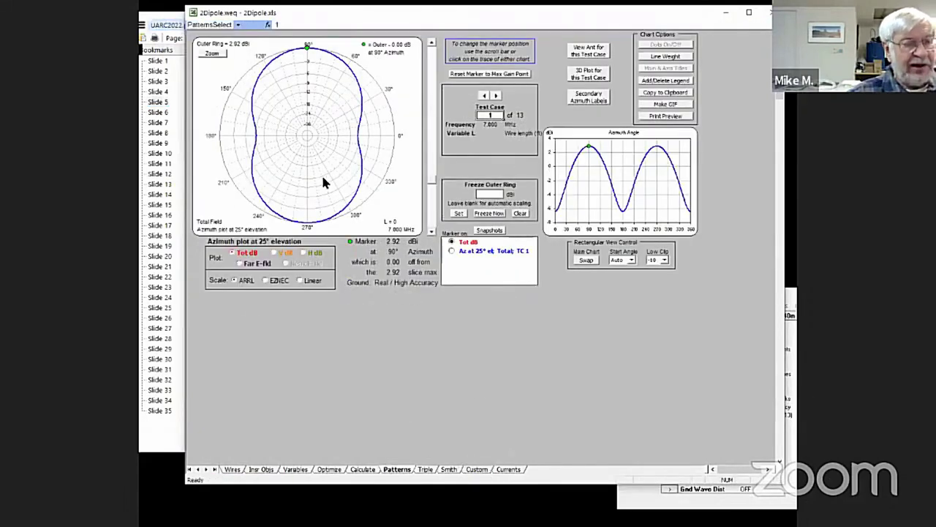
{"action": "left_click", "coordinate": [496, 95]}
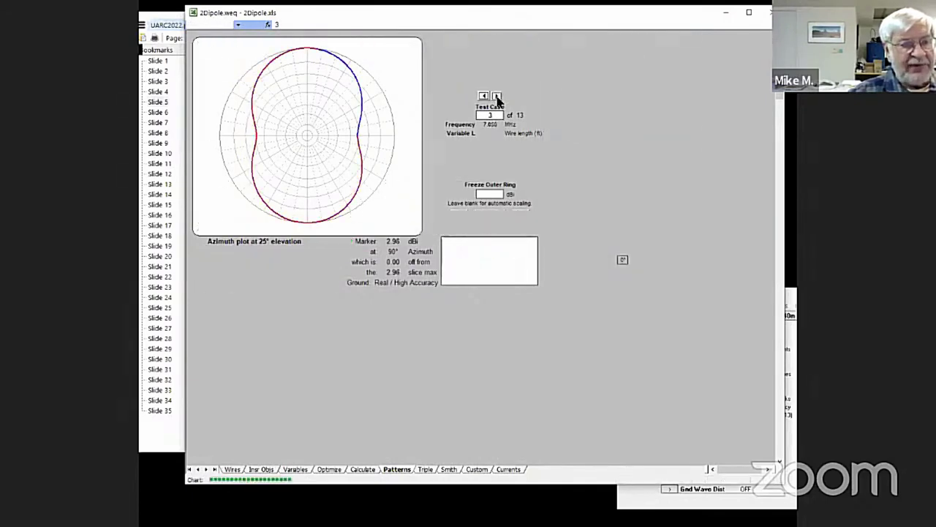
{"action": "left_click", "coordinate": [496, 96]}
{"action": "left_click", "coordinate": [497, 96]}
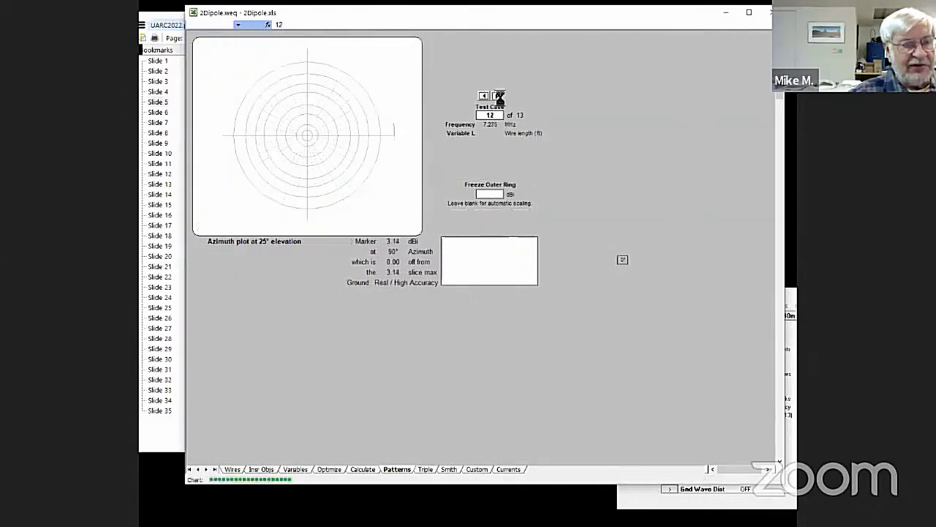
{"action": "left_click", "coordinate": [493, 96]}
{"action": "left_click", "coordinate": [493, 96]}
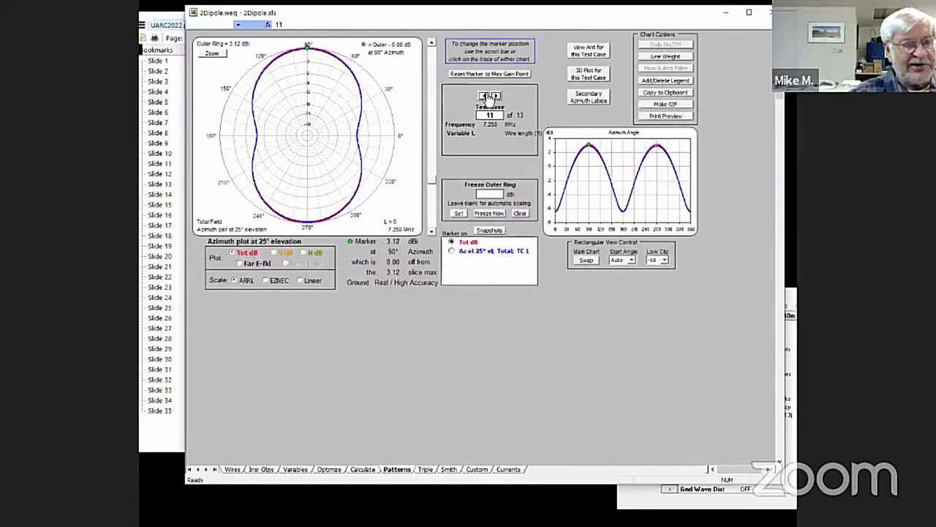
{"action": "left_click", "coordinate": [495, 96]}
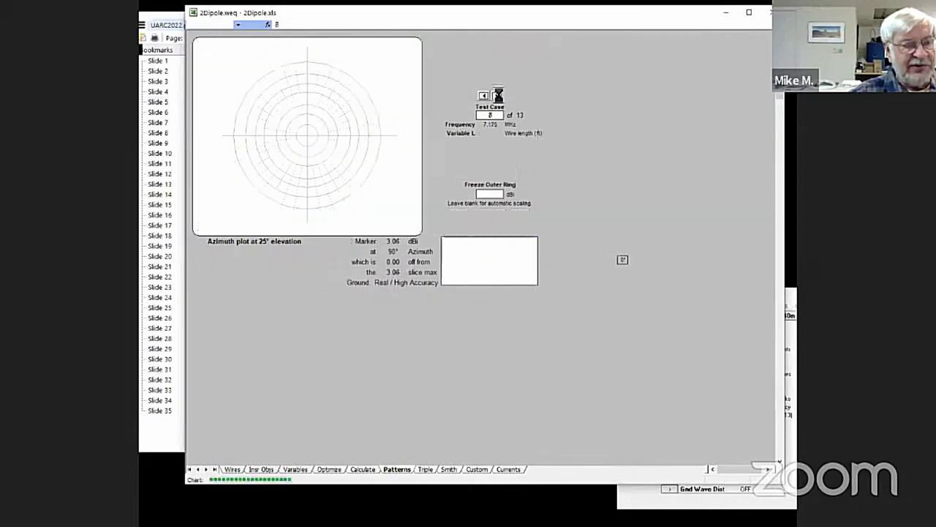
- Compare the azimuth patterns of further frequency test cases, ending at 7.225 MHz, and check slide 5 for the next topic
{"action": "left_click", "coordinate": [496, 96]}
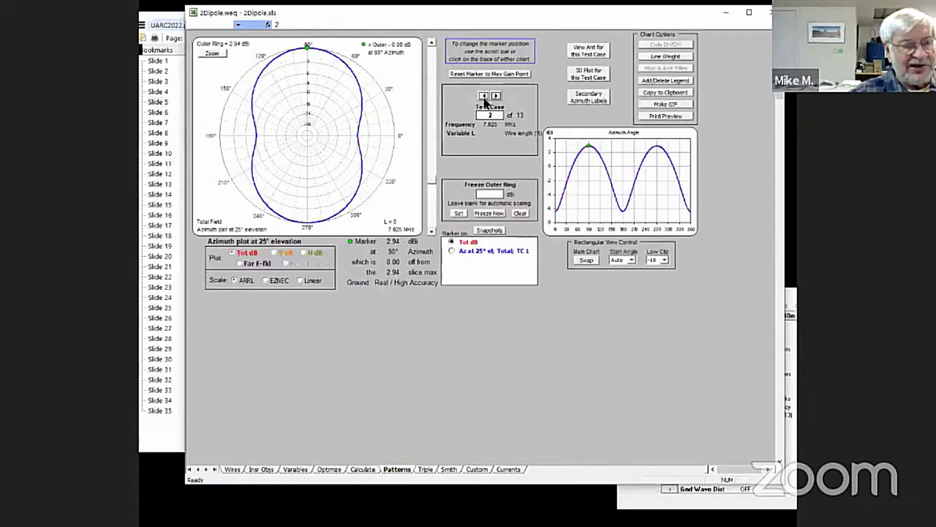
{"action": "left_click", "coordinate": [483, 96]}
{"action": "left_click", "coordinate": [482, 96]}
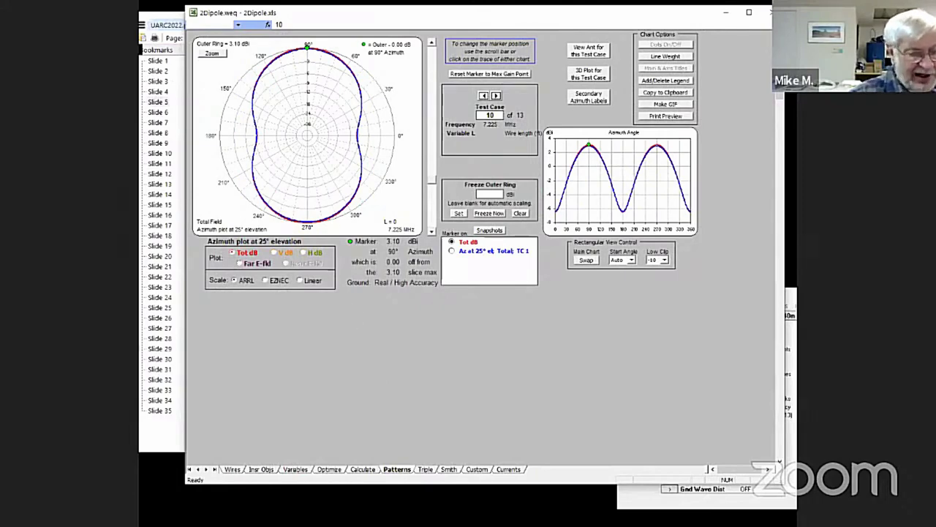
{"action": "left_click", "coordinate": [164, 417]}
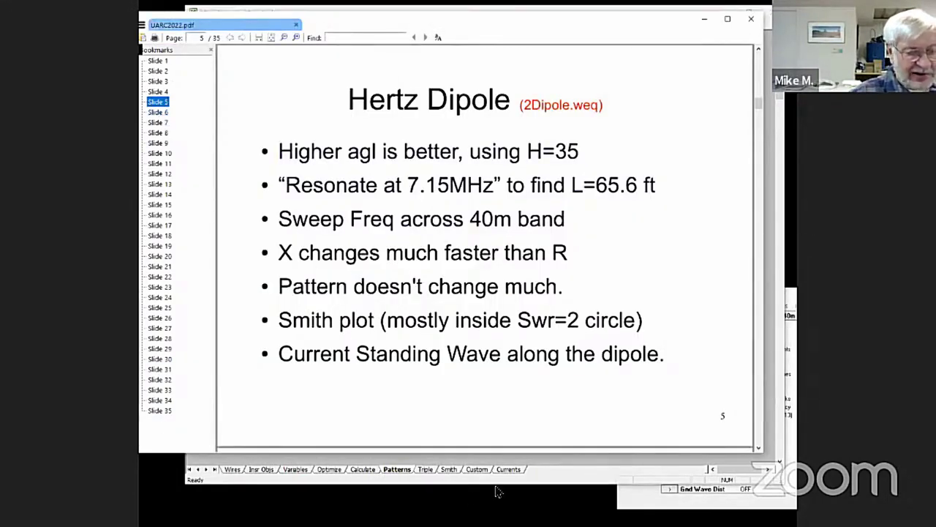
{"action": "left_click", "coordinate": [448, 476]}
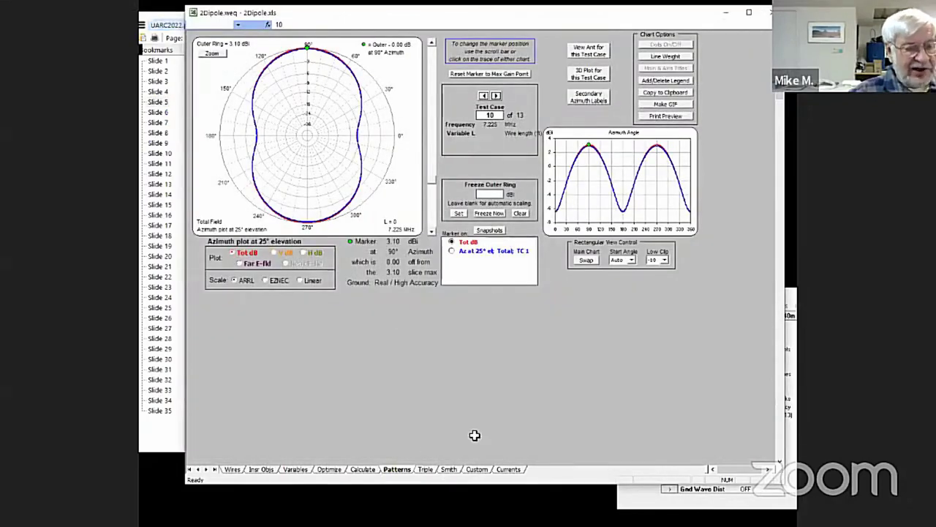
- Display the Smith chart and advance the marker from test case 1 through test case 10
{"action": "left_click", "coordinate": [449, 469]}
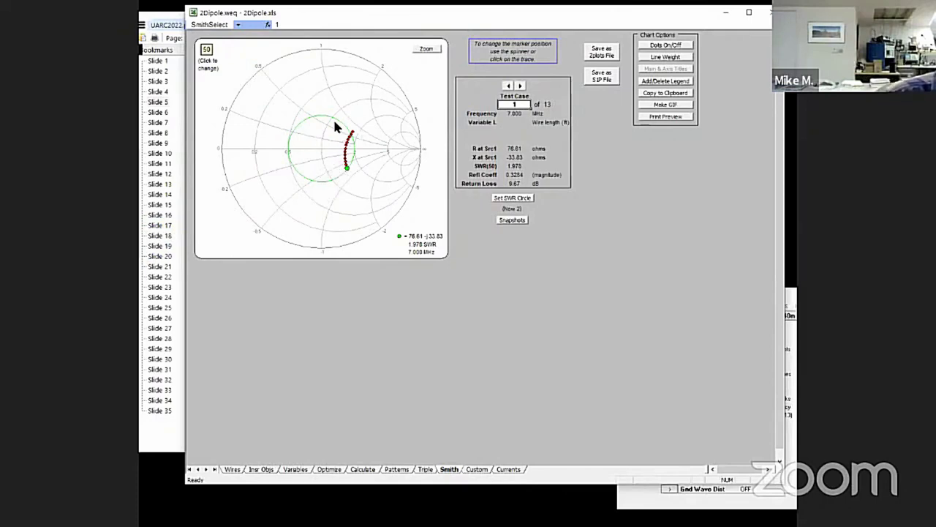
{"action": "left_click", "coordinate": [520, 86]}
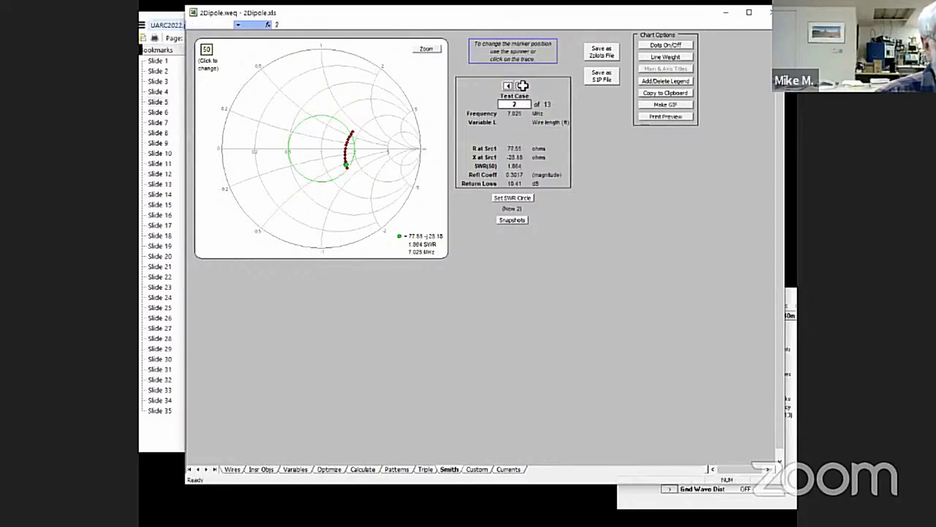
{"action": "left_click", "coordinate": [521, 85]}
{"action": "left_click", "coordinate": [521, 86]}
{"action": "left_click", "coordinate": [522, 86]}
{"action": "left_click", "coordinate": [522, 85]}
{"action": "left_click", "coordinate": [521, 86]}
{"action": "left_click", "coordinate": [522, 86]}
{"action": "left_click", "coordinate": [522, 85]}
{"action": "left_click", "coordinate": [521, 85]}
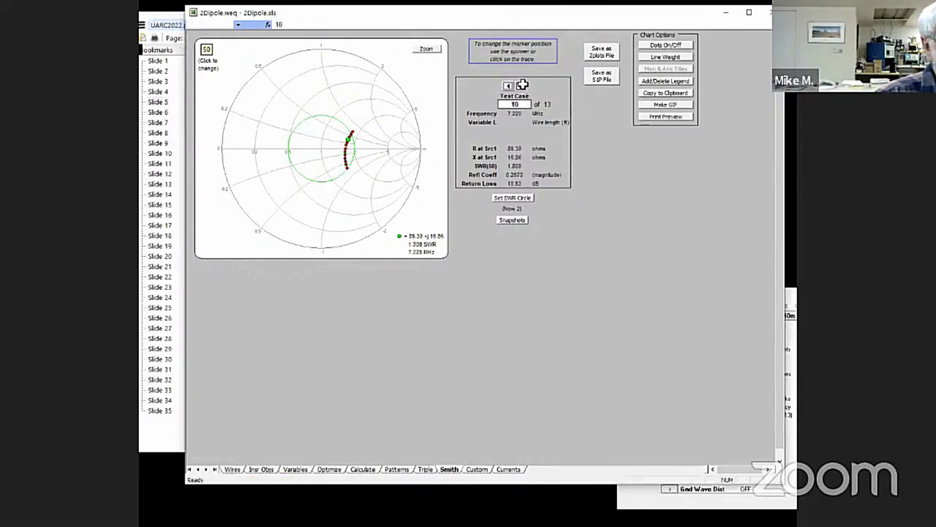
- Move the Smith chart marker back to the 7.150 MHz test case to examine the resonant point
{"action": "left_click", "coordinate": [510, 86]}
{"action": "left_click", "coordinate": [510, 86]}
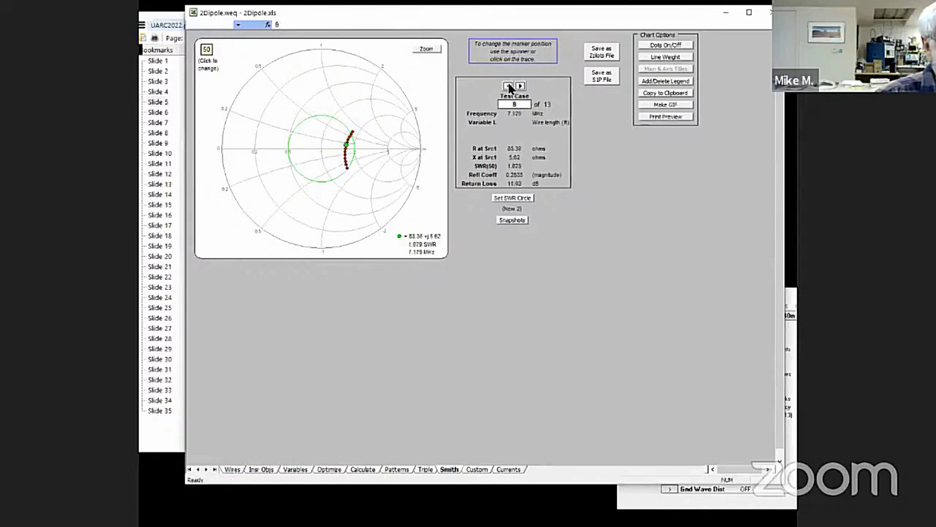
{"action": "left_click", "coordinate": [510, 86]}
{"action": "left_click", "coordinate": [510, 86]}
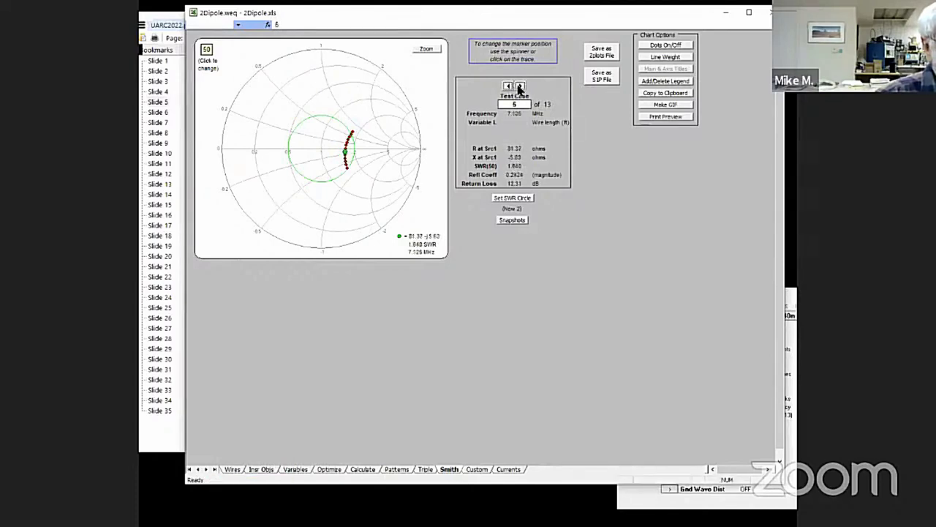
{"action": "left_click", "coordinate": [520, 86]}
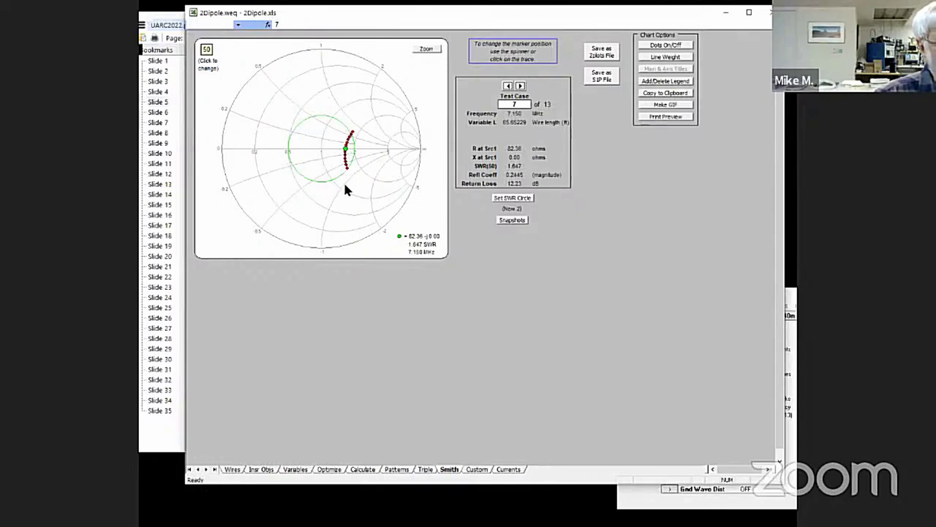
{"action": "left_click", "coordinate": [286, 133]}
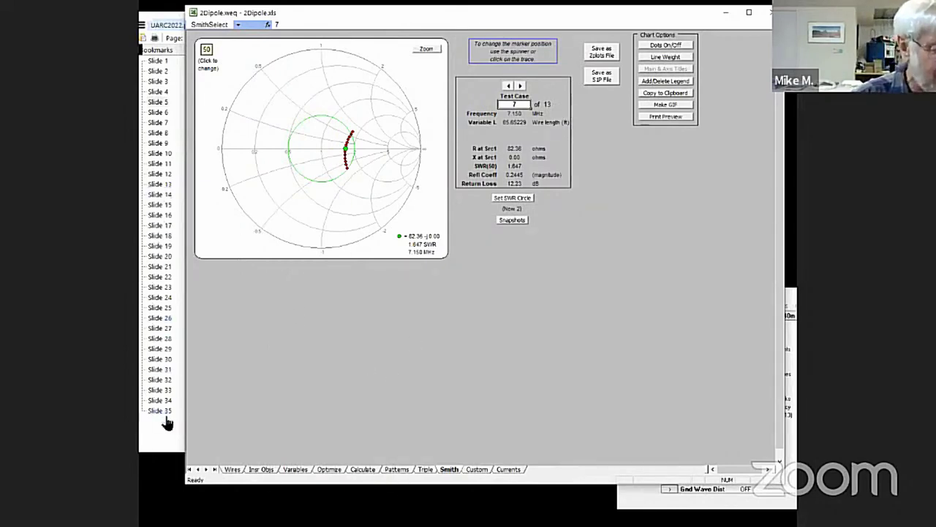
- Check slide 5 again and display the current magnitude along the dipole's segments
{"action": "left_click", "coordinate": [171, 350]}
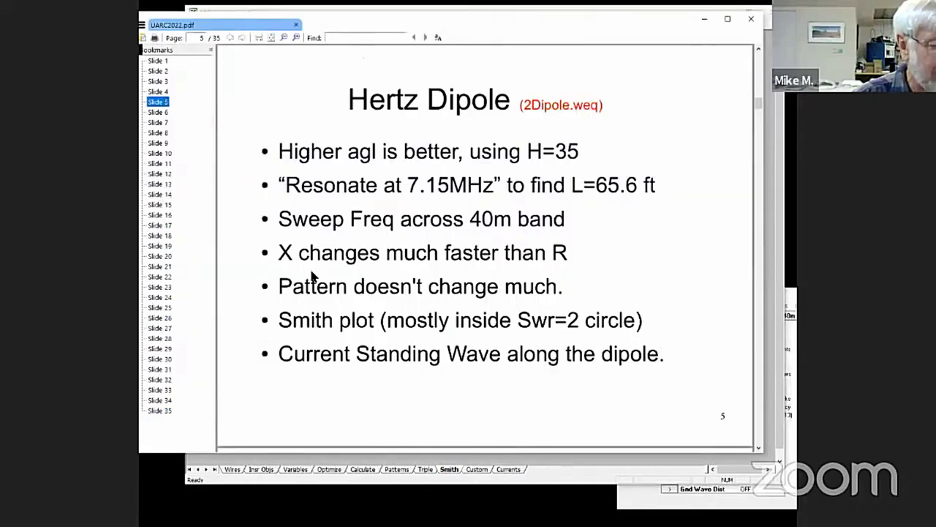
{"action": "left_click", "coordinate": [449, 469]}
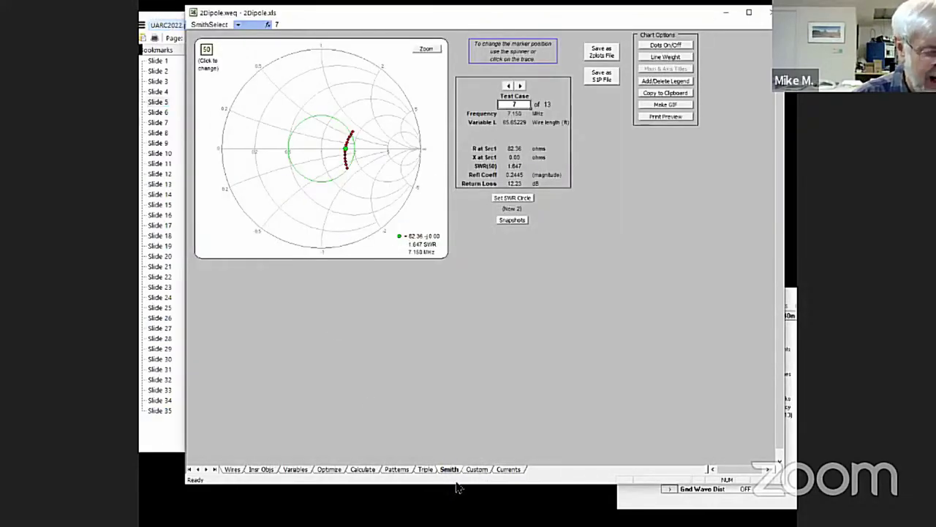
{"action": "left_click", "coordinate": [473, 469]}
{"action": "left_click", "coordinate": [511, 470]}
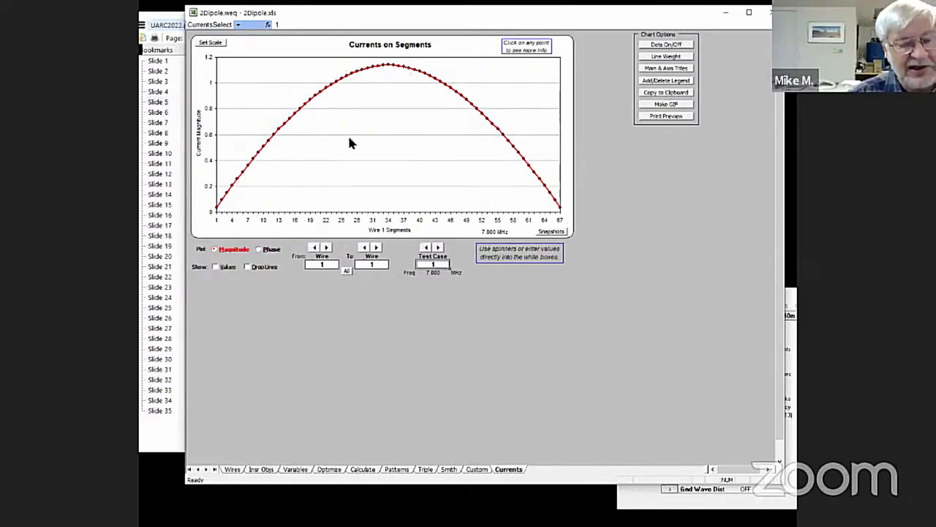
- Step through the frequency test cases to compare the current distribution along wire 1, ending at 7.225 MHz
{"action": "left_click", "coordinate": [439, 248]}
{"action": "left_click", "coordinate": [439, 247]}
{"action": "left_click", "coordinate": [439, 247]}
{"action": "left_click", "coordinate": [439, 247]}
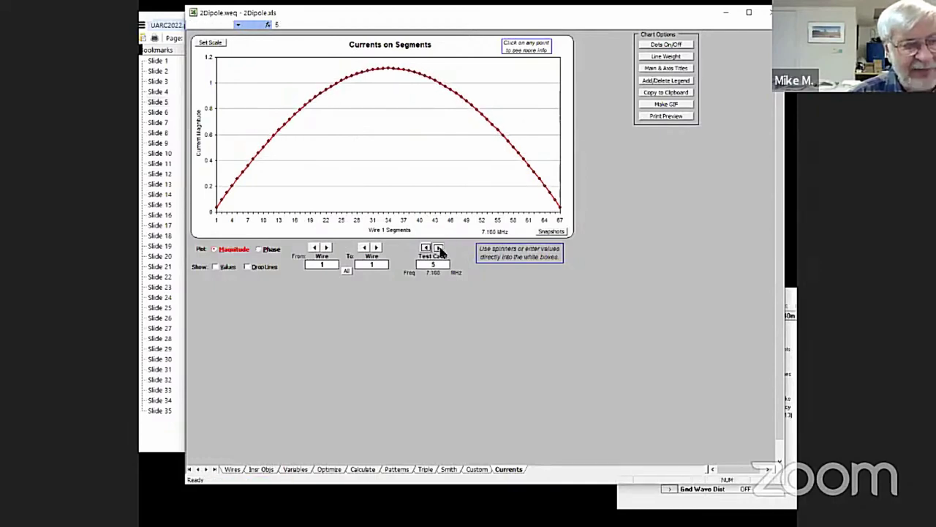
{"action": "left_click", "coordinate": [439, 248]}
{"action": "left_click", "coordinate": [439, 247]}
{"action": "left_click", "coordinate": [438, 247]}
{"action": "left_click", "coordinate": [439, 247]}
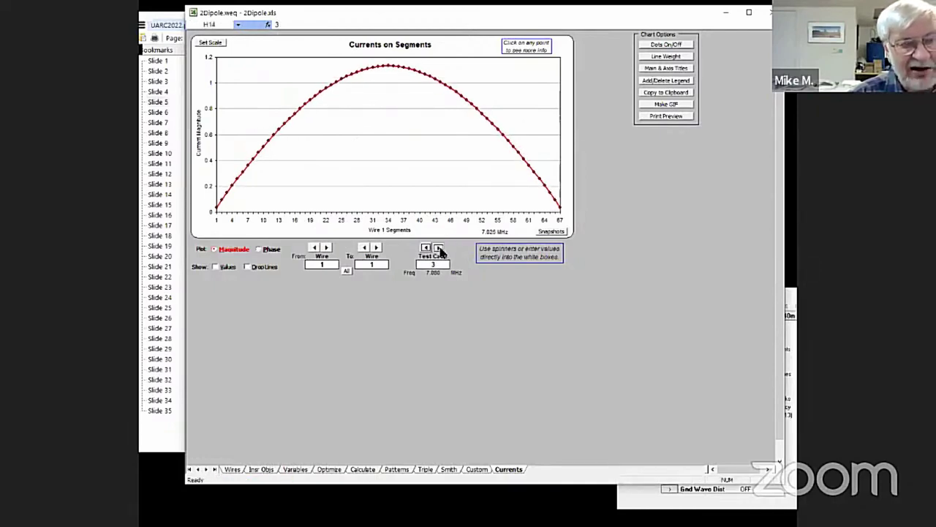
{"action": "left_click", "coordinate": [439, 247]}
{"action": "left_click", "coordinate": [439, 247]}
{"action": "left_click", "coordinate": [439, 247]}
{"action": "left_click", "coordinate": [439, 247]}
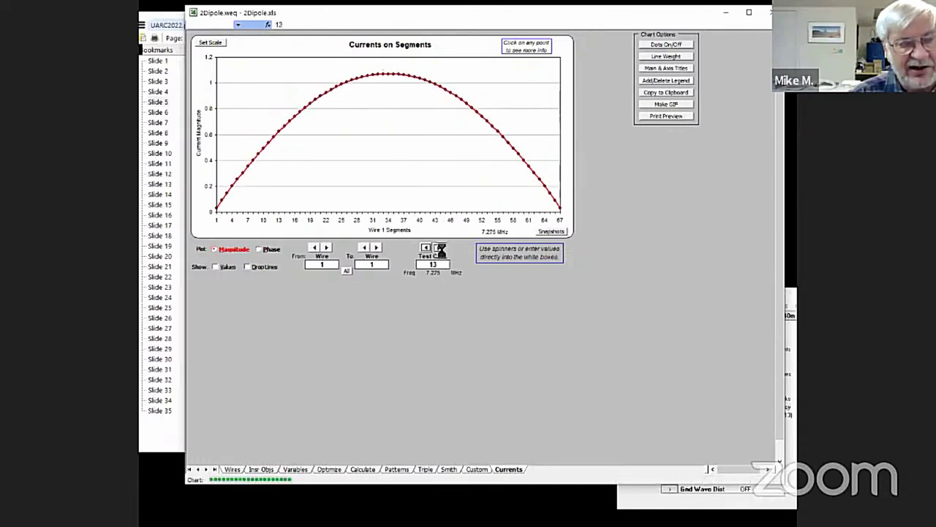
{"action": "left_click", "coordinate": [439, 247]}
{"action": "left_click", "coordinate": [438, 247]}
{"action": "left_click", "coordinate": [439, 248]}
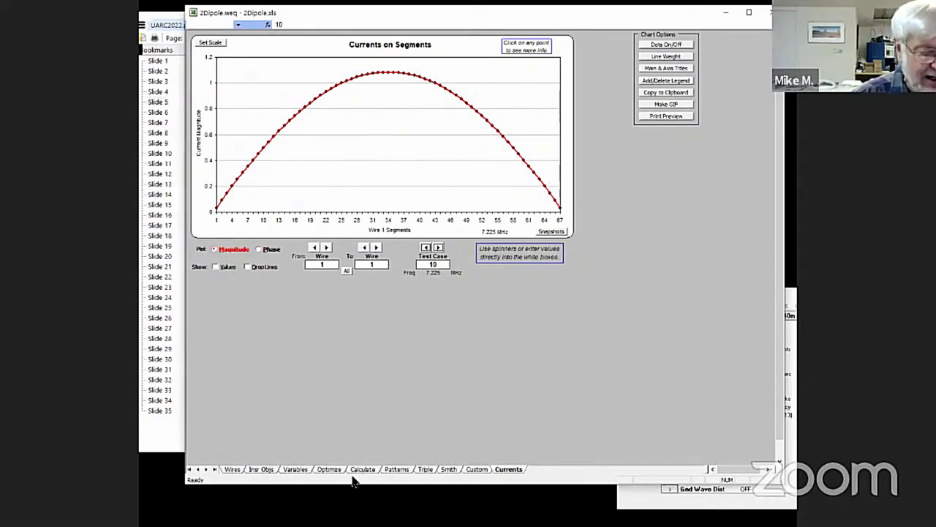
- Browse the UARC2022.pdf slides, recheck slide 5, and show slide 6 on the wide 6-31 MHz frequency sweep
{"action": "left_click", "coordinate": [157, 411]}
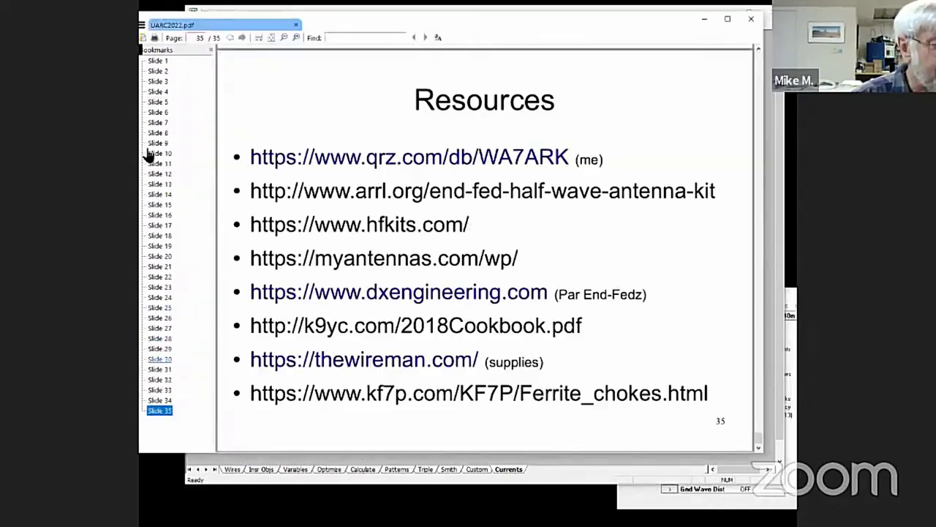
{"action": "left_click", "coordinate": [157, 60]}
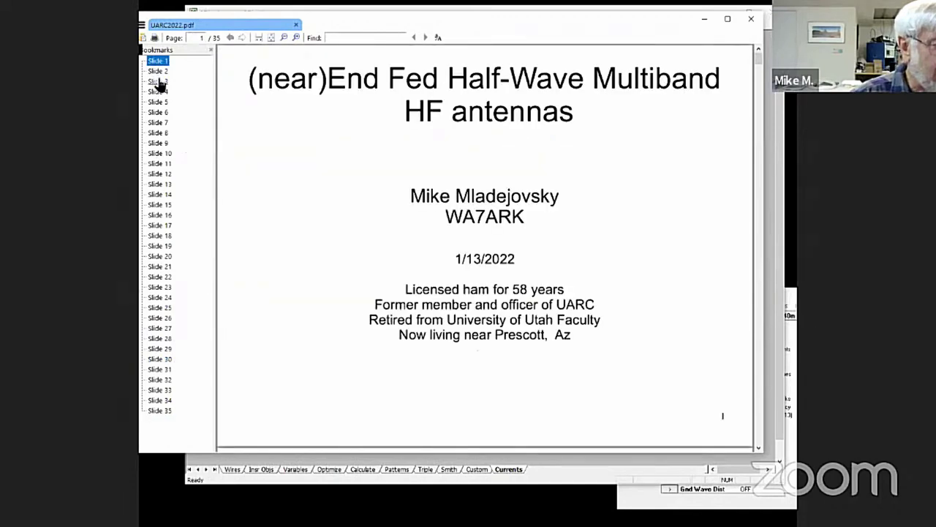
{"action": "left_click", "coordinate": [158, 82]}
{"action": "left_click", "coordinate": [157, 112]}
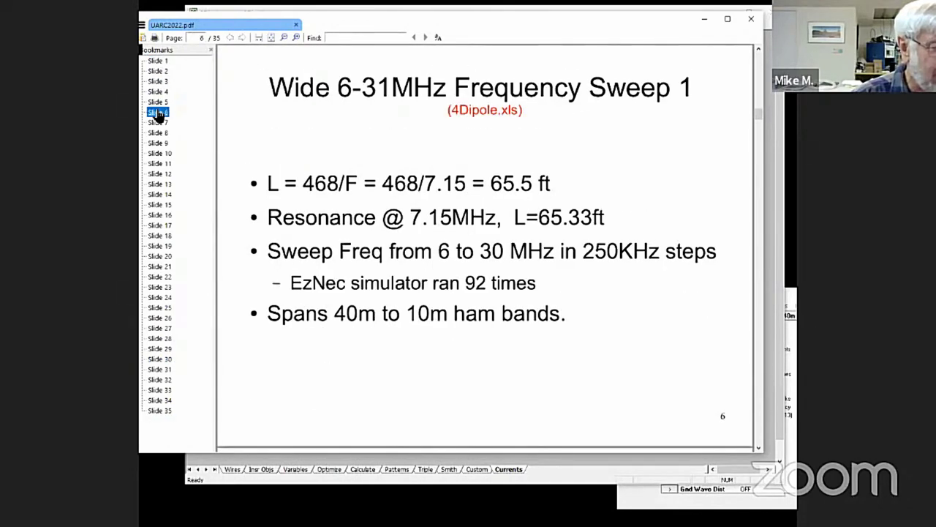
{"action": "left_click", "coordinate": [157, 102]}
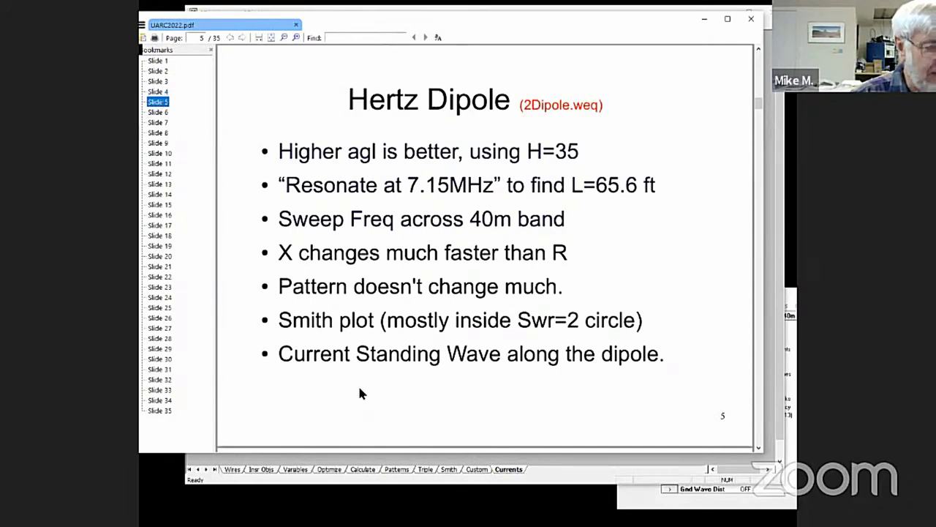
{"action": "left_click", "coordinate": [162, 112]}
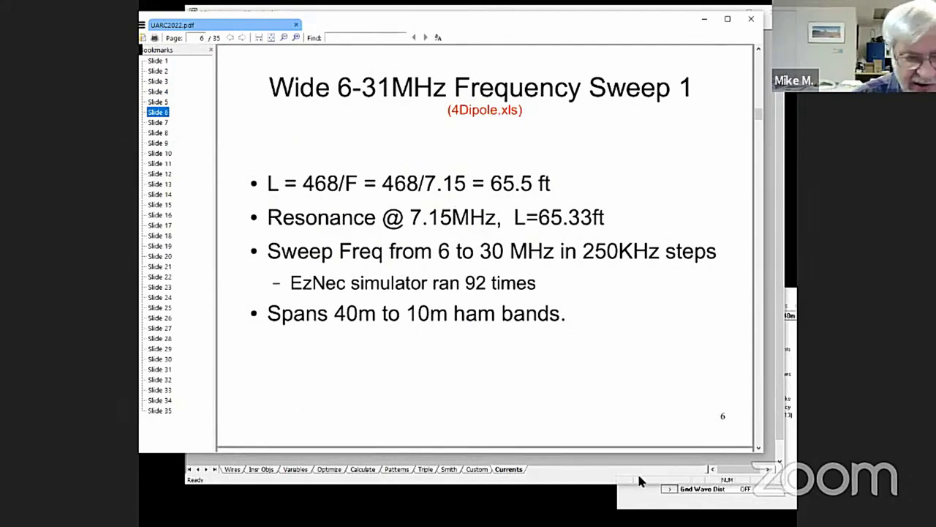
- Close the 2Dipole workbook and open 4Dipole.xls with its macros enabled
{"action": "left_click", "coordinate": [600, 483]}
{"action": "left_click", "coordinate": [766, 12]}
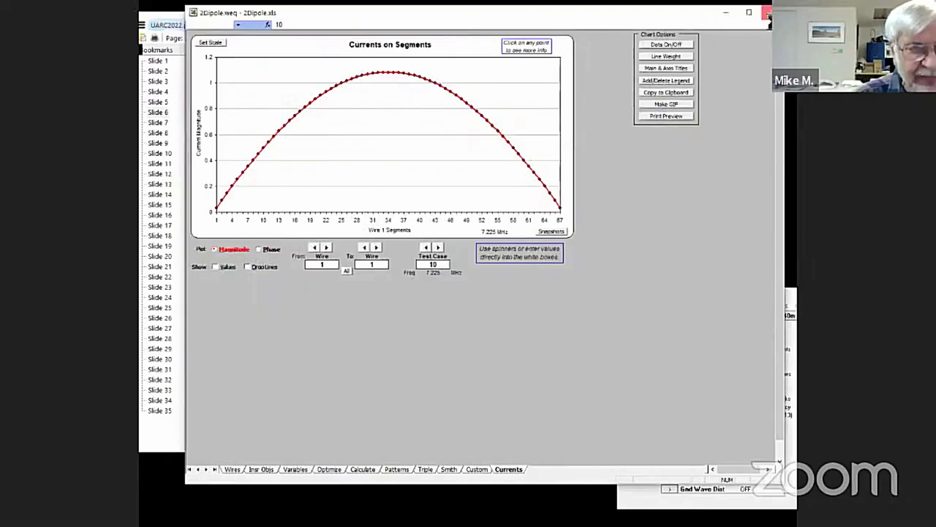
{"action": "left_click", "coordinate": [504, 320]}
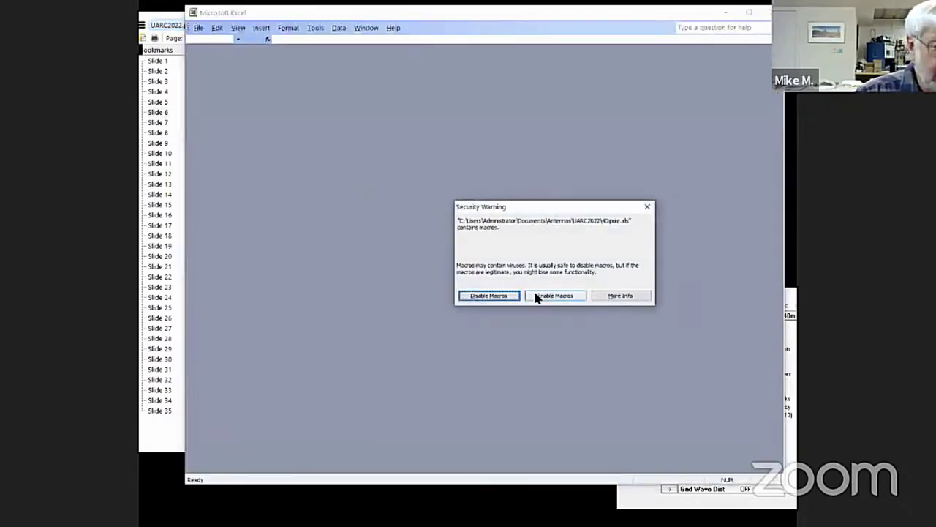
{"action": "left_click", "coordinate": [537, 295]}
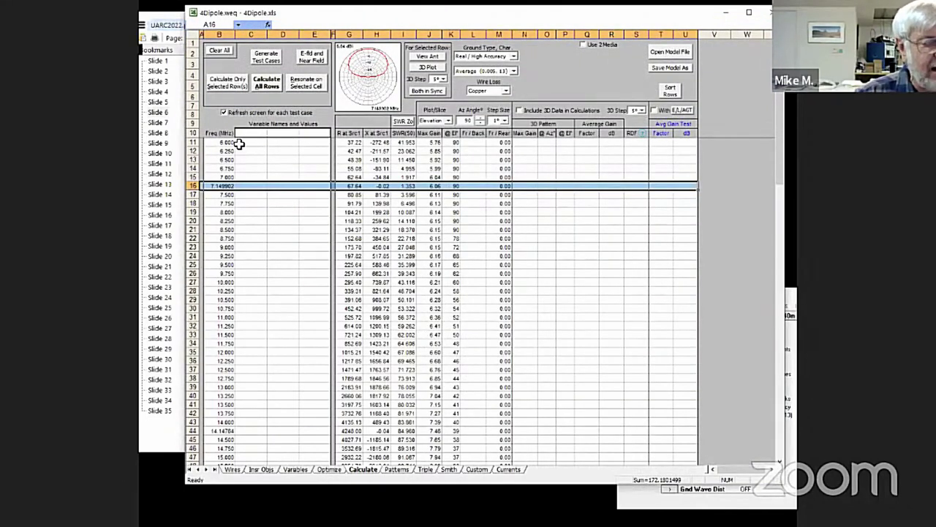
- Review the 6 to 30 MHz sweep results and their plots, including SWR(50) against frequency across the ham bands
{"action": "scroll", "coordinate": [280, 376], "scroll_direction": "down", "scroll_amount": 20}
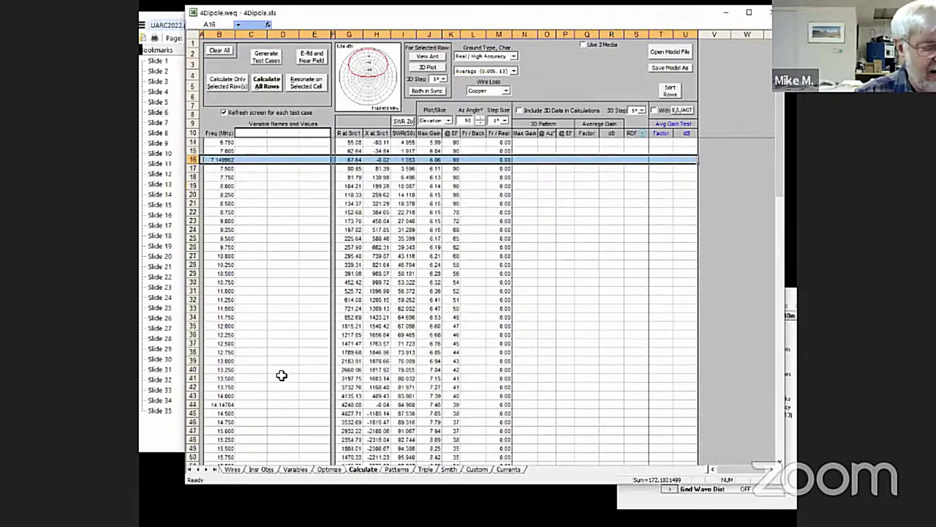
{"action": "scroll", "coordinate": [270, 418], "scroll_direction": "down", "scroll_amount": 1}
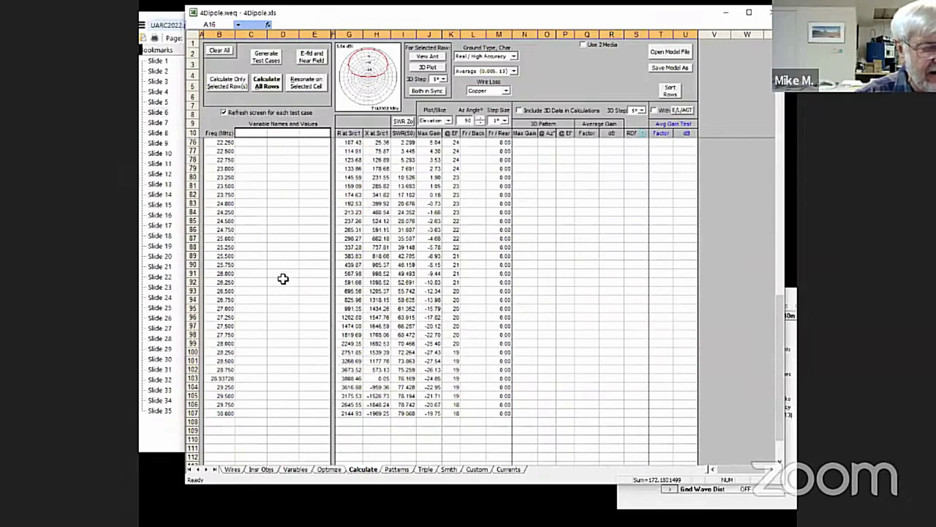
{"action": "scroll", "coordinate": [272, 368], "scroll_direction": "up", "scroll_amount": 13}
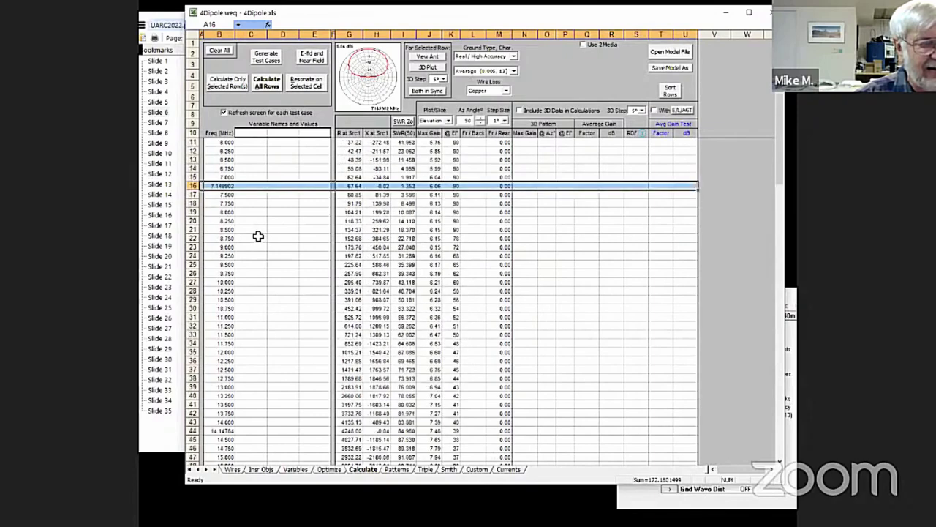
{"action": "left_click", "coordinate": [425, 471]}
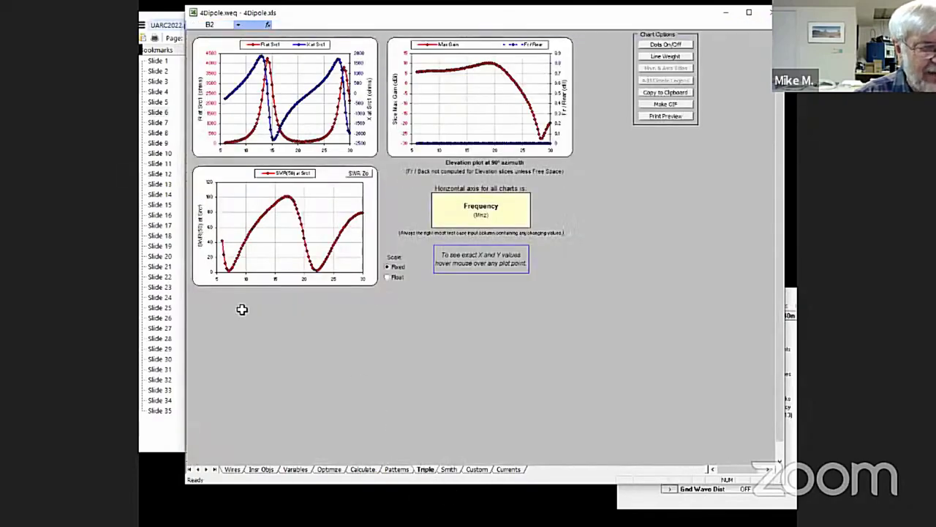
{"action": "left_click", "coordinate": [449, 471]}
{"action": "left_click", "coordinate": [477, 471]}
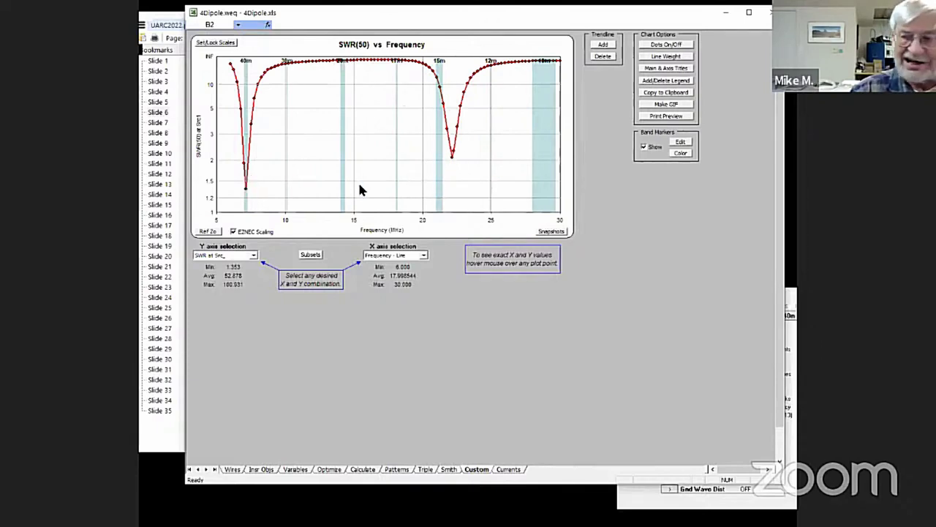
{"action": "mouse_move", "coordinate": [452, 162]}
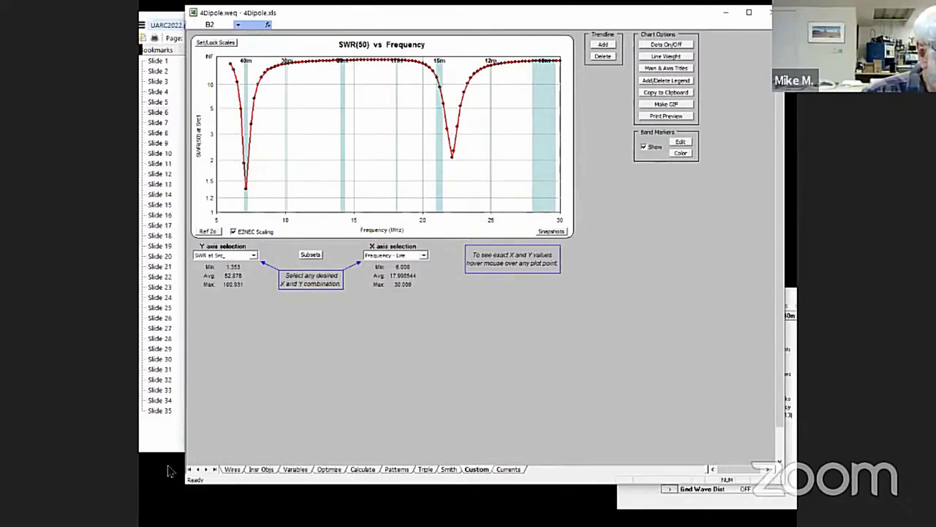
- Read slides 6 and 7 about the wide frequency sweep and return to the SWR(50) plot of 4Dipole
{"action": "left_click", "coordinate": [165, 242]}
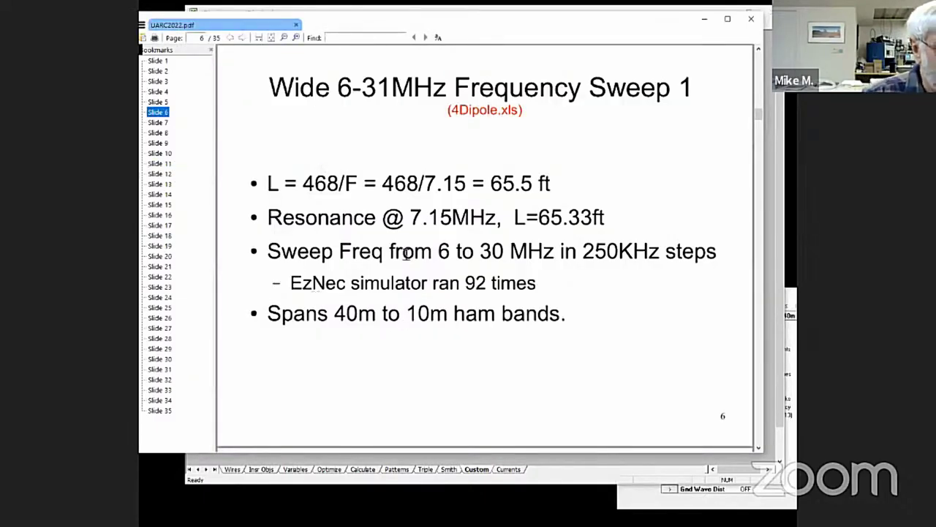
{"action": "left_click", "coordinate": [159, 124]}
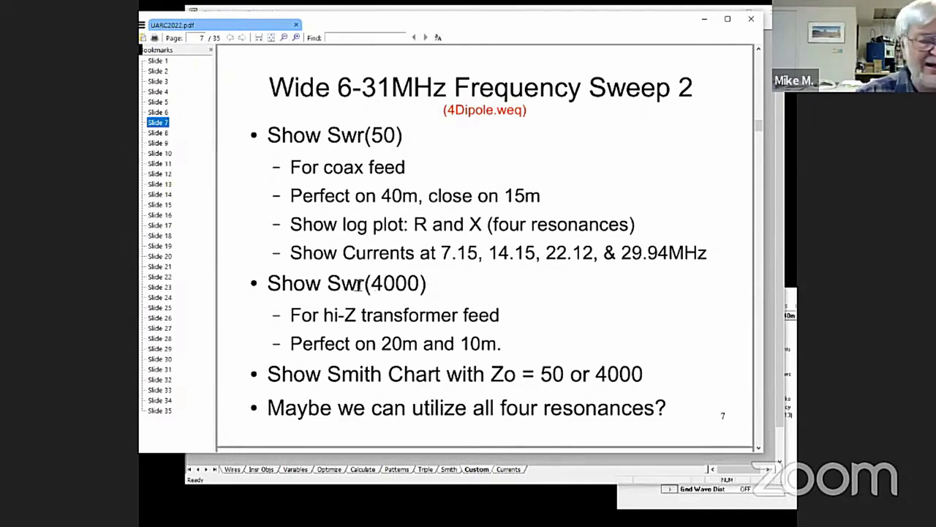
{"action": "left_click", "coordinate": [364, 470]}
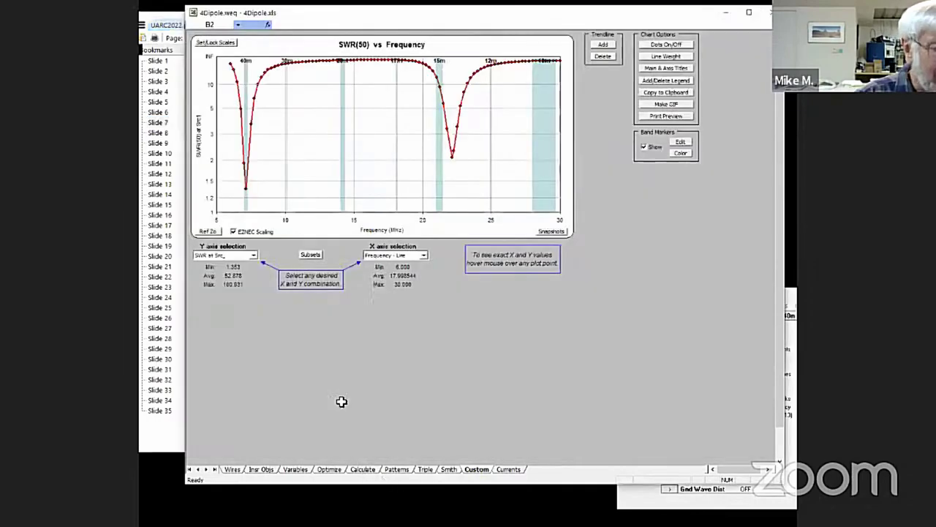
- Set the SWR reference impedance Zo to 4000 ohms for the 4Dipole sweep results
{"action": "left_click", "coordinate": [364, 469]}
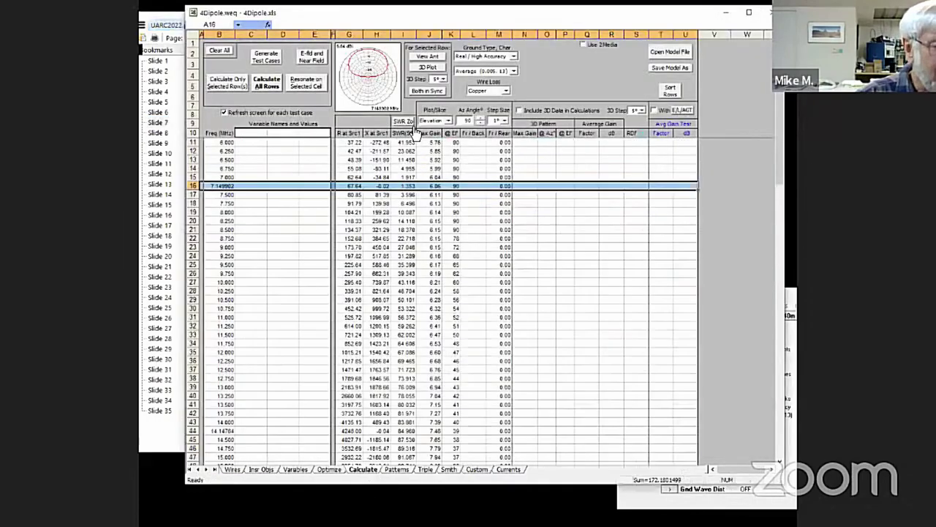
{"action": "left_click", "coordinate": [403, 122]}
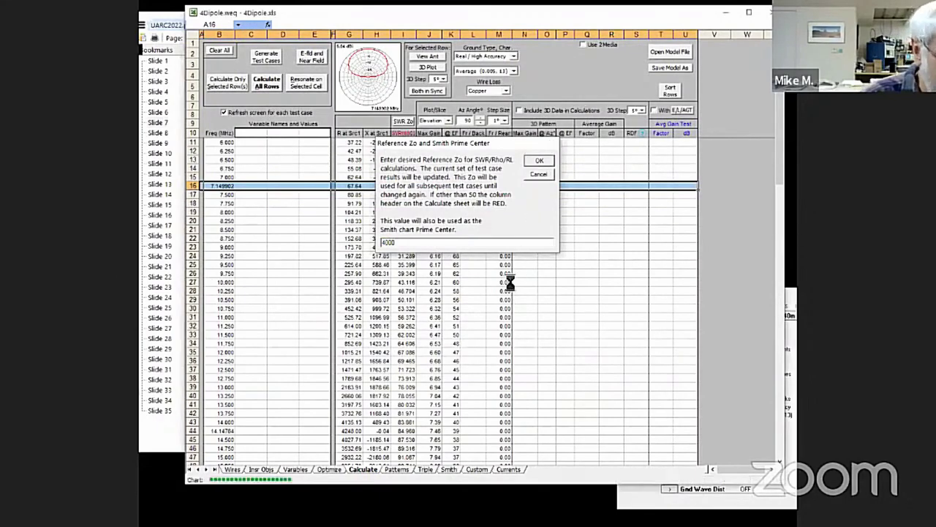
{"action": "left_click", "coordinate": [539, 160]}
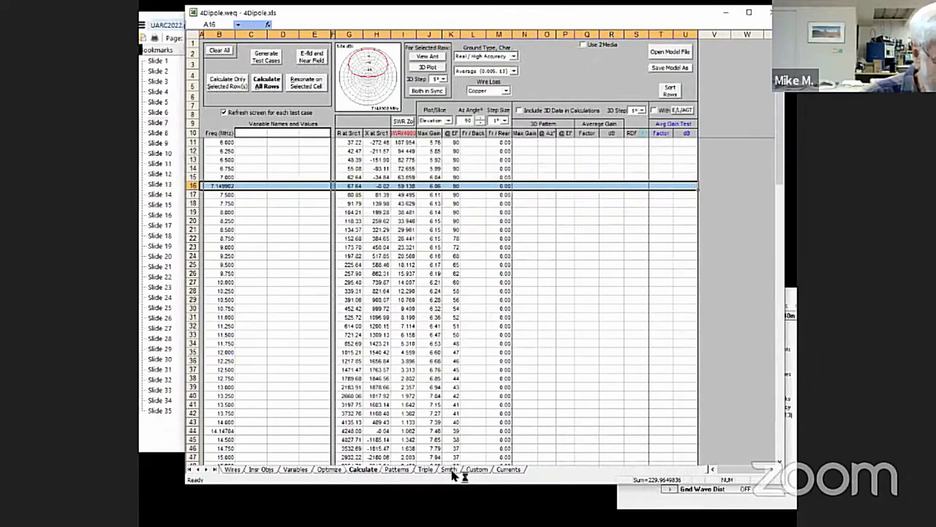
- Show the SWR(4000) plot against frequency and change its Y axis to source resistance R
{"action": "left_click", "coordinate": [481, 469]}
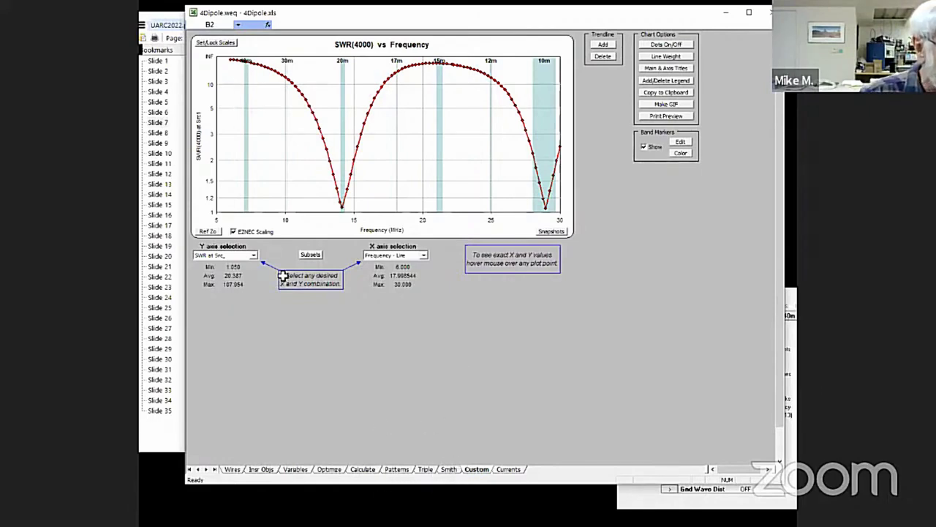
{"action": "left_click", "coordinate": [253, 256]}
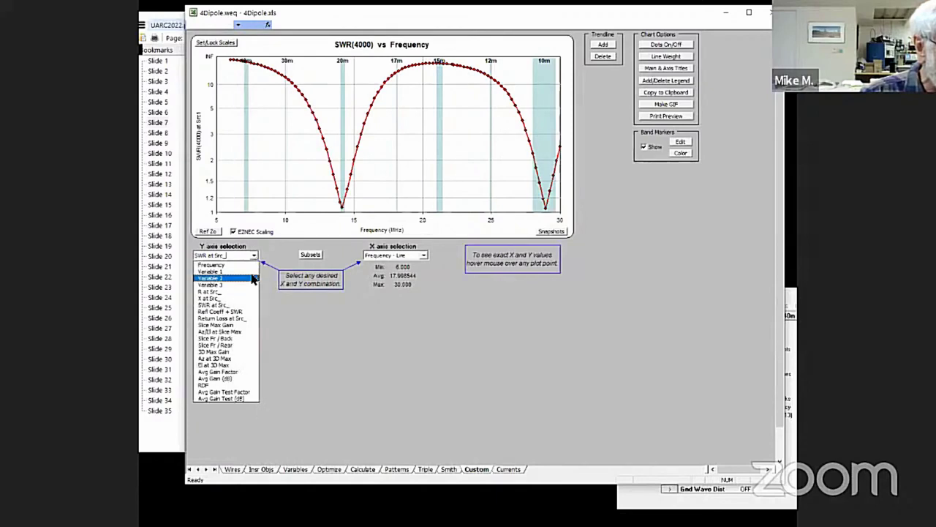
{"action": "left_click", "coordinate": [223, 291]}
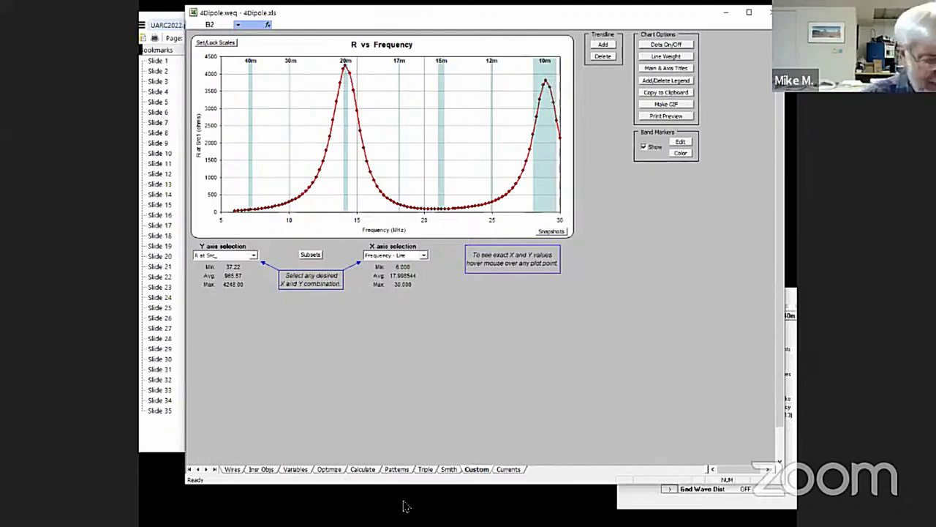
- Show slides 7 and 8, and replace the 4Dipole workbook with 5protoEFHW.xls, opened with its macros enabled
{"action": "left_click", "coordinate": [172, 441]}
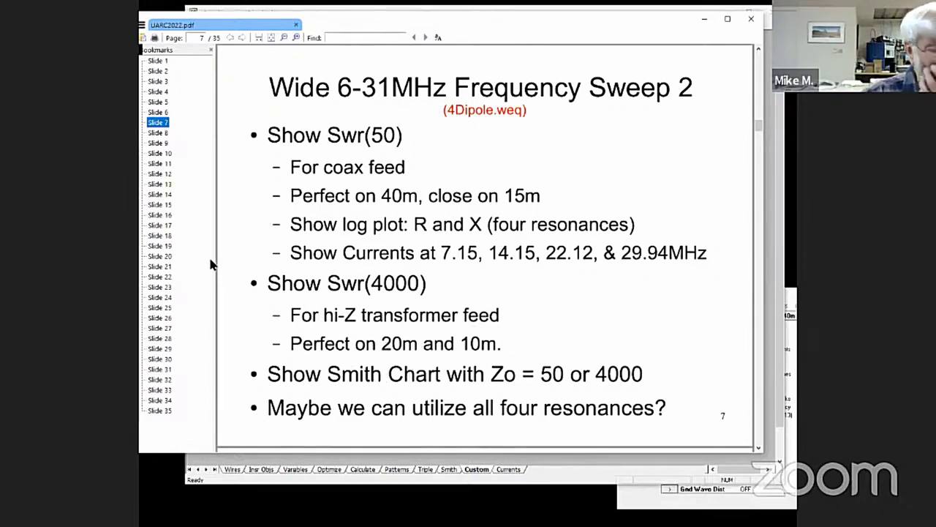
{"action": "left_click", "coordinate": [157, 133]}
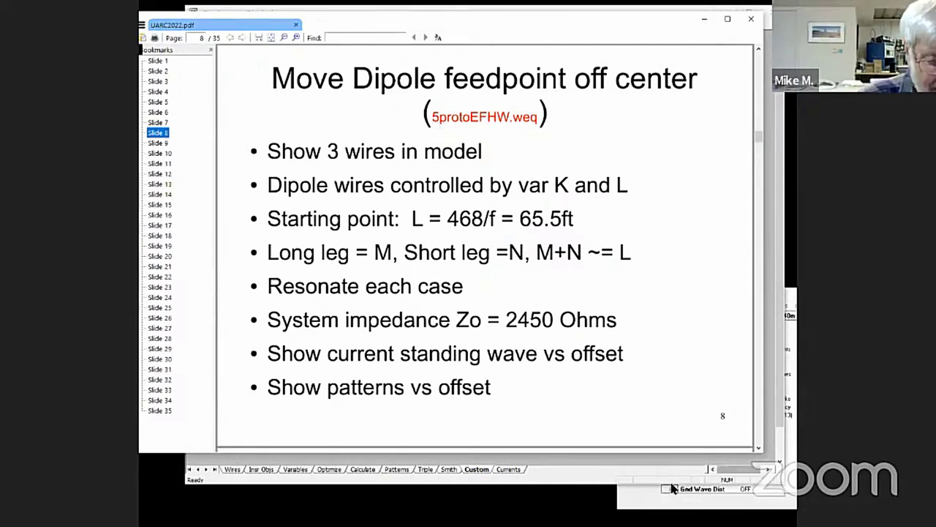
{"action": "left_click", "coordinate": [597, 482]}
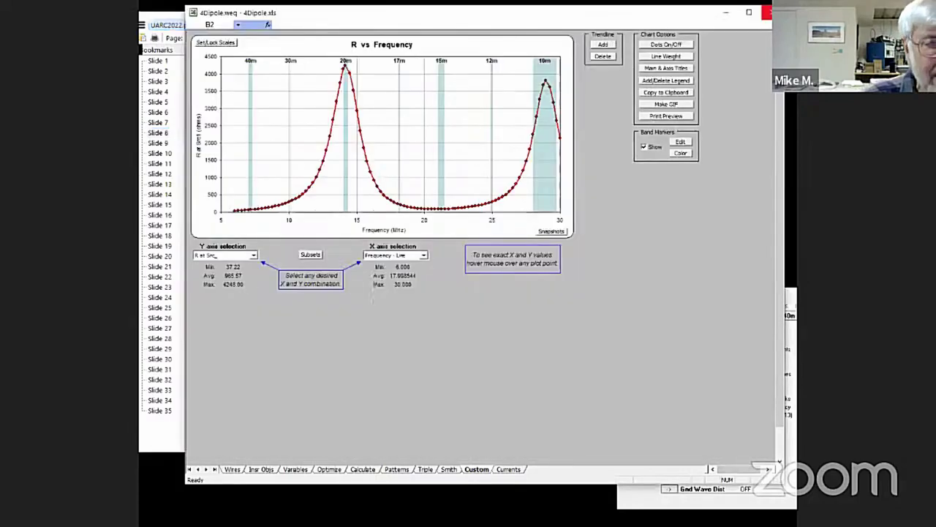
{"action": "left_click", "coordinate": [497, 319]}
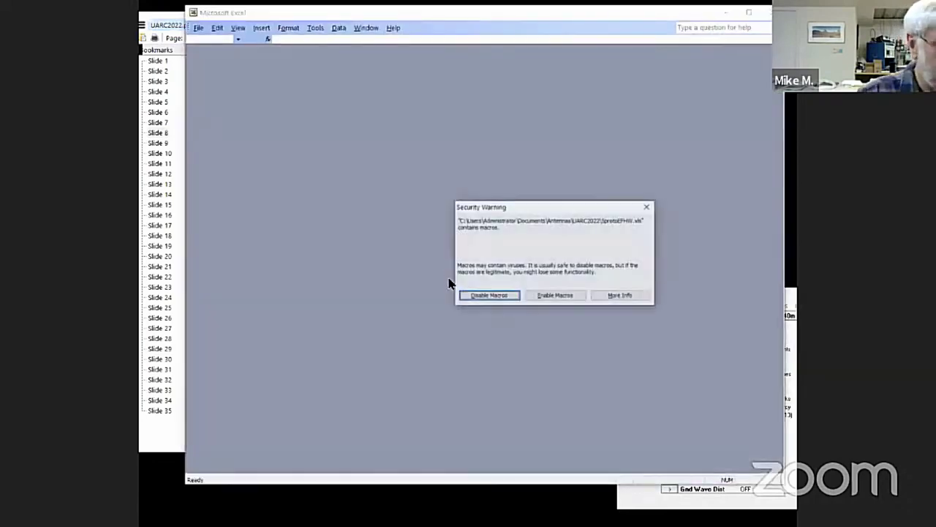
{"action": "left_click", "coordinate": [542, 295]}
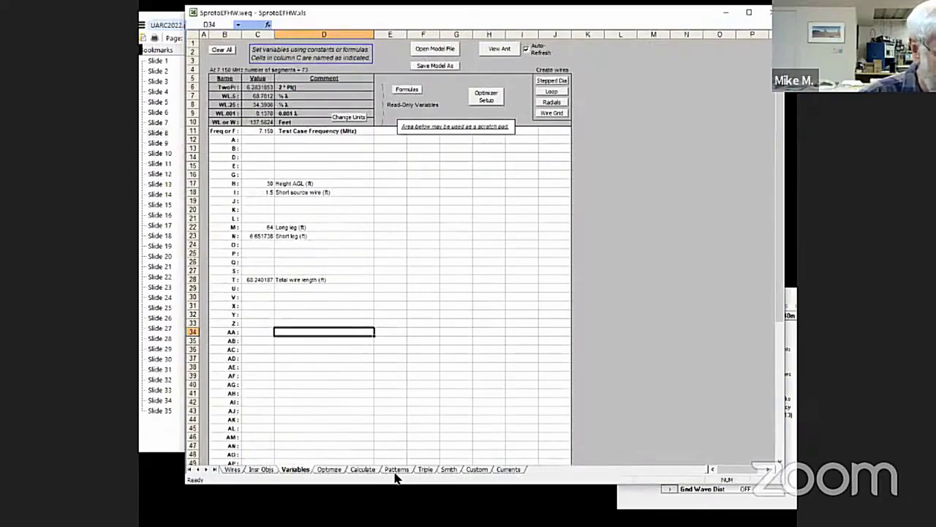
- Recalculate the first test case, with M = 33.01, and inspect the current distribution on its three-wire antenna view
{"action": "left_click", "coordinate": [364, 469]}
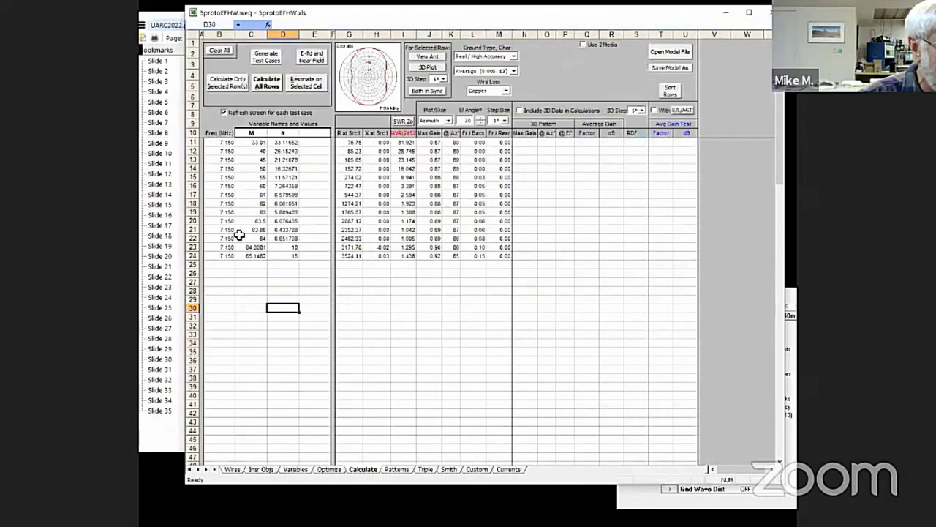
{"action": "left_click", "coordinate": [192, 142]}
{"action": "left_click", "coordinate": [226, 81]}
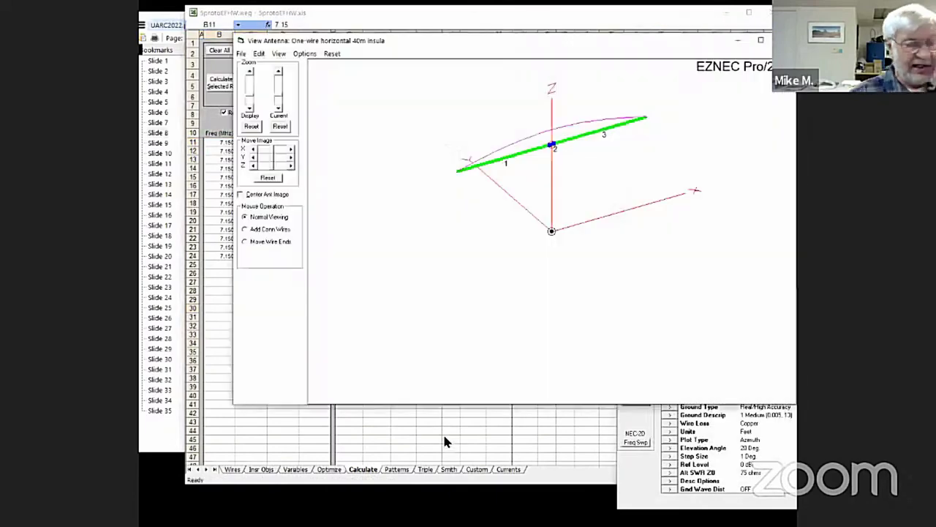
{"action": "left_click_drag", "start_coordinate": [453, 397], "coordinate": [468, 383]}
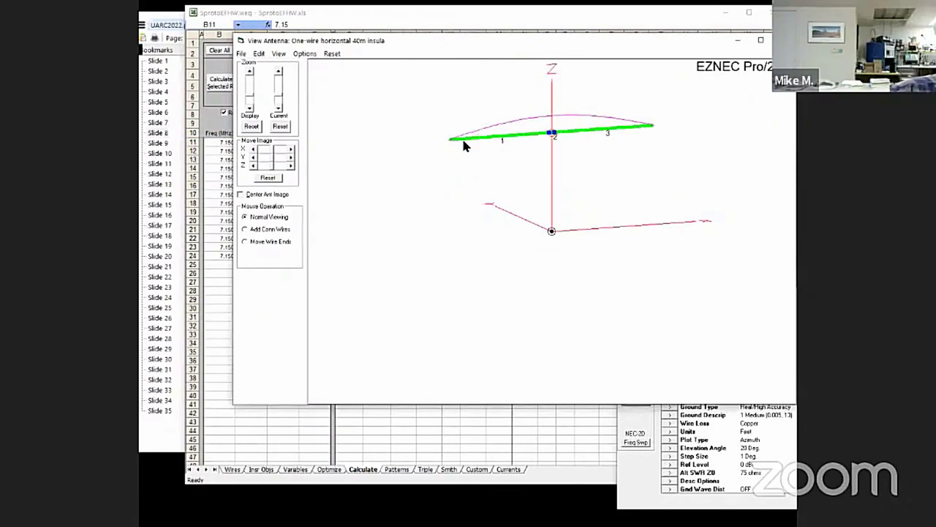
{"action": "left_click", "coordinate": [260, 425]}
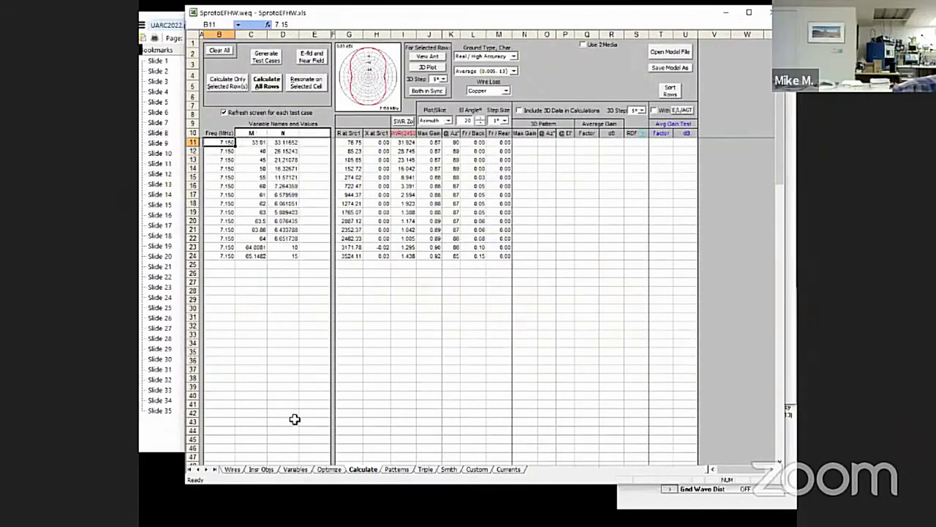
- Review the long and short leg variables M and N, and recheck slide 8 on moving the feedpoint off center
{"action": "left_click", "coordinate": [296, 469]}
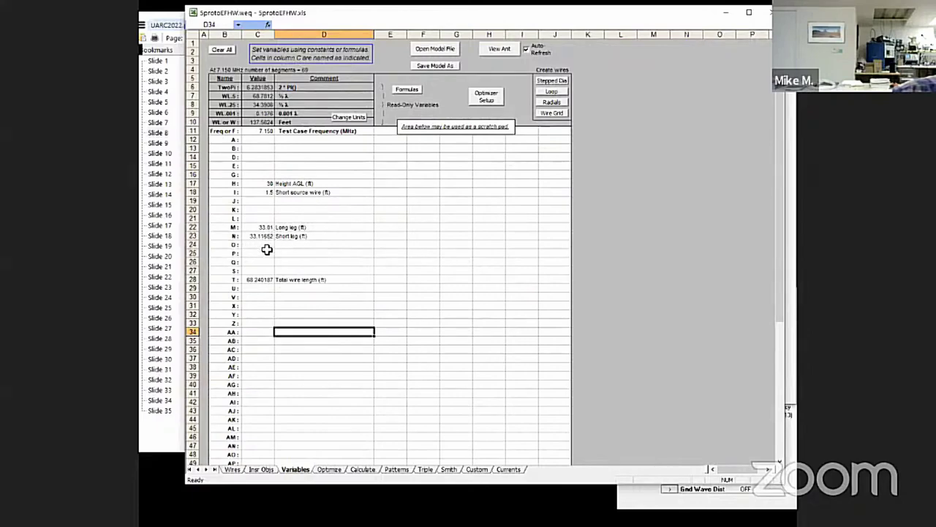
{"action": "left_click", "coordinate": [362, 469]}
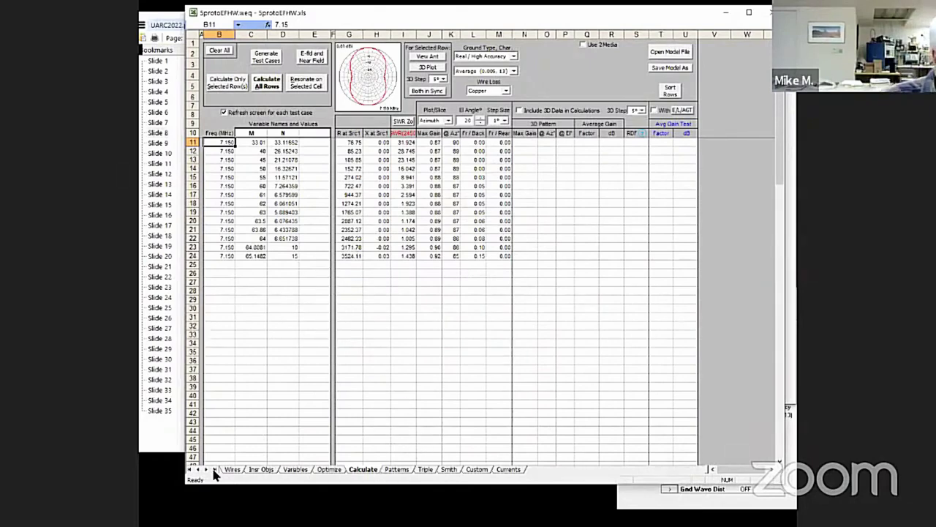
{"action": "left_click", "coordinate": [175, 441]}
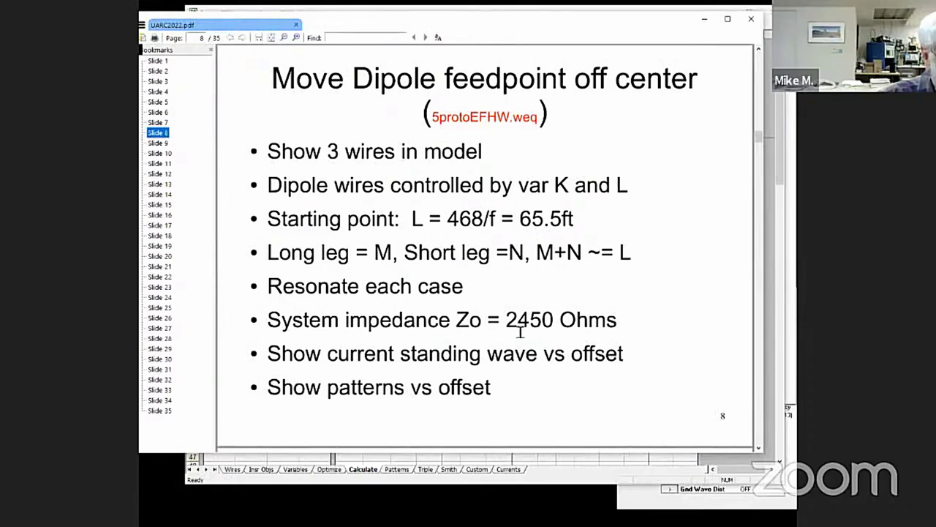
- Review the test case results and examine the minimum of the SWR(2450) plot against long leg length M
{"action": "left_click", "coordinate": [334, 477]}
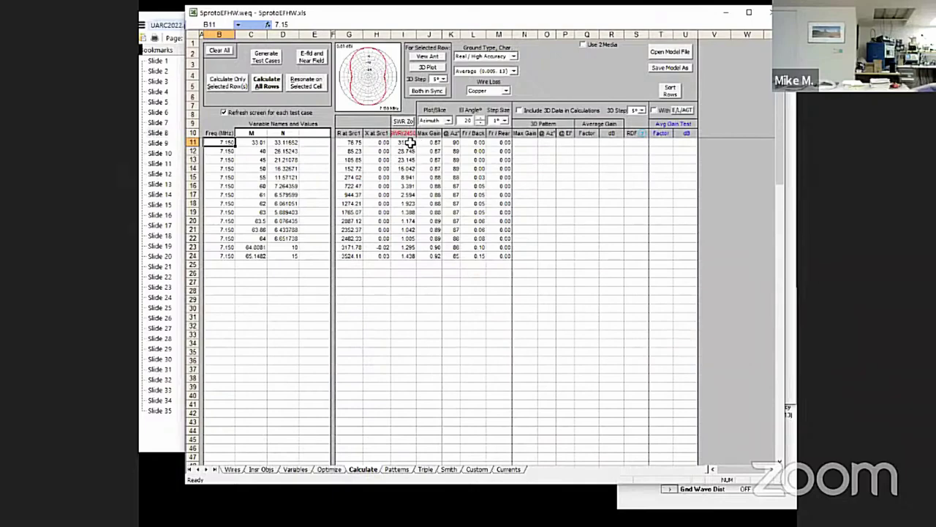
{"action": "left_click", "coordinate": [476, 469]}
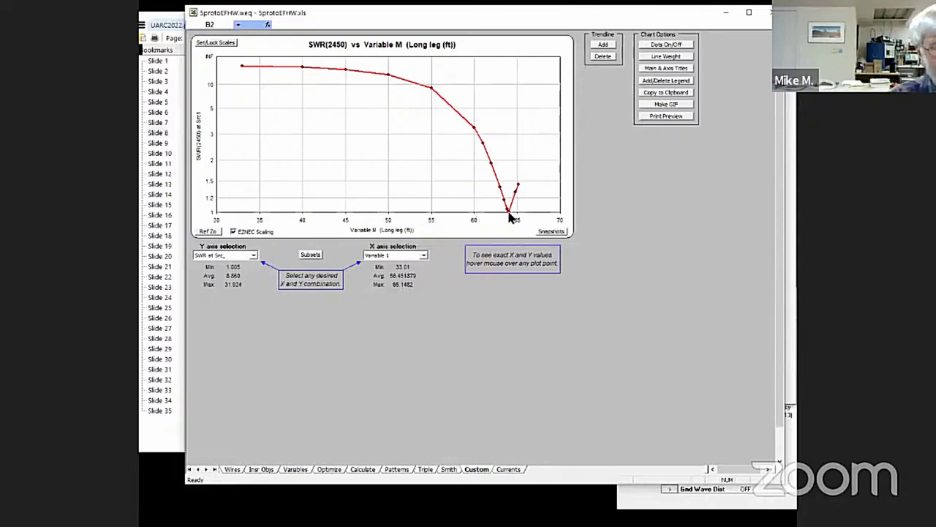
{"action": "mouse_move", "coordinate": [508, 214]}
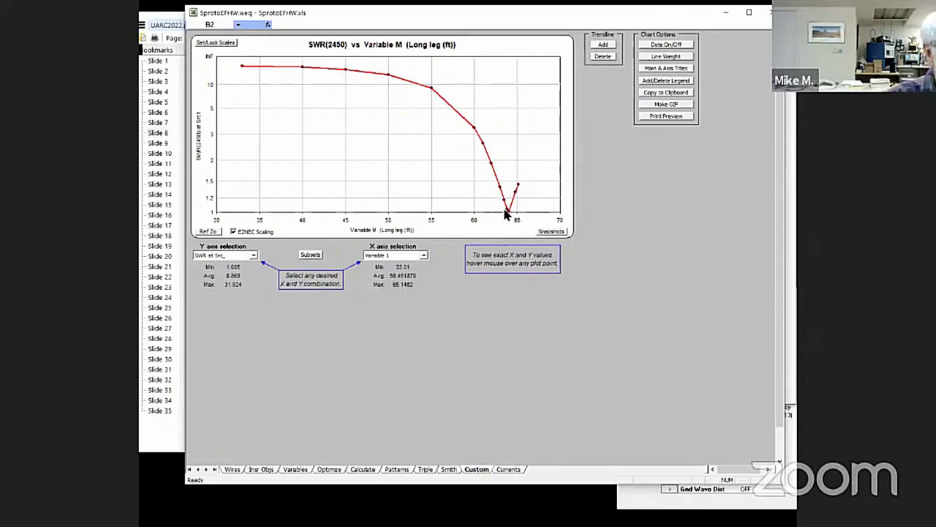
- Recalculate the test case with a 64 ft long leg and rotate its antenna view to inspect the current distribution
{"action": "left_click", "coordinate": [371, 470]}
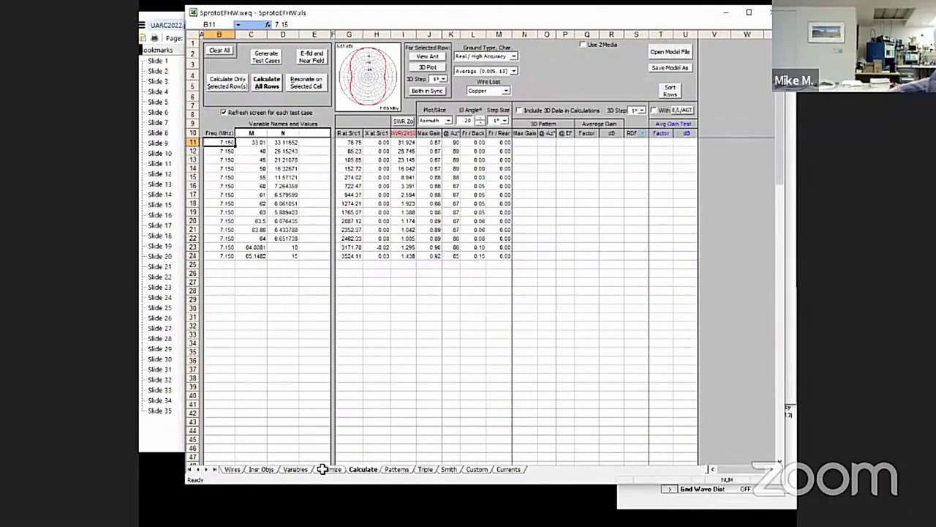
{"action": "left_click_drag", "start_coordinate": [219, 247], "coordinate": [219, 256]}
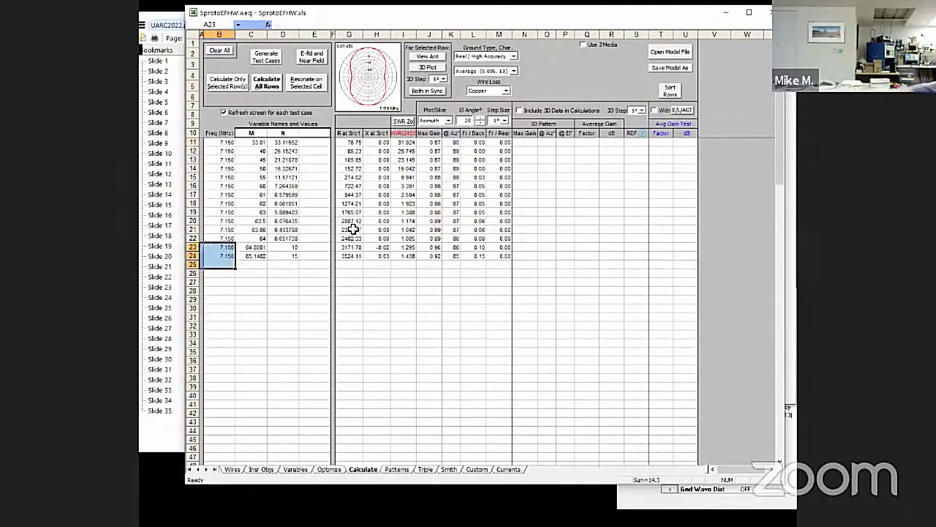
{"action": "left_click", "coordinate": [352, 237]}
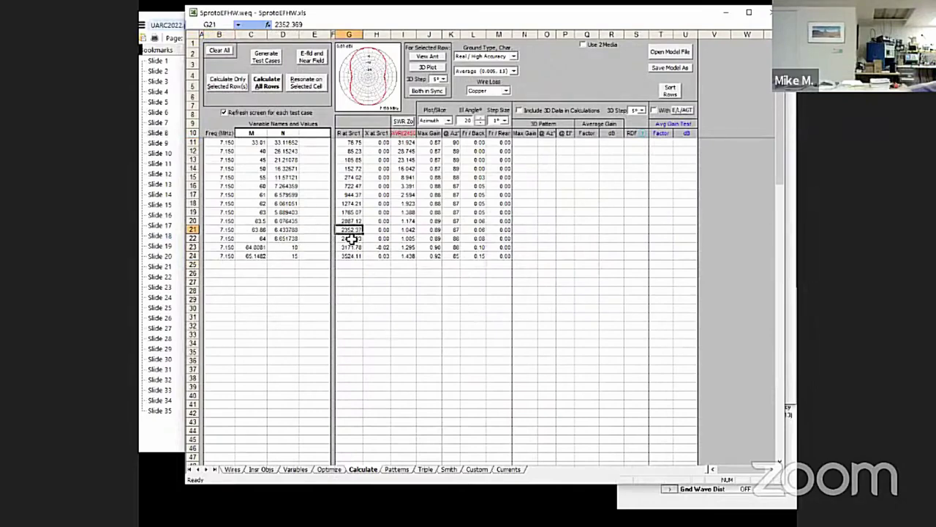
{"action": "left_click", "coordinate": [192, 238]}
{"action": "left_click", "coordinate": [227, 82]}
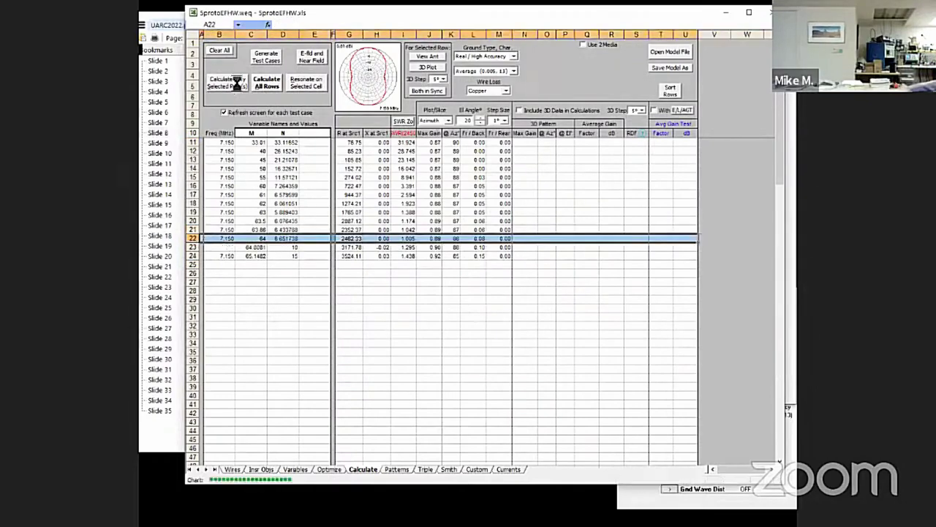
{"action": "left_click", "coordinate": [428, 56]}
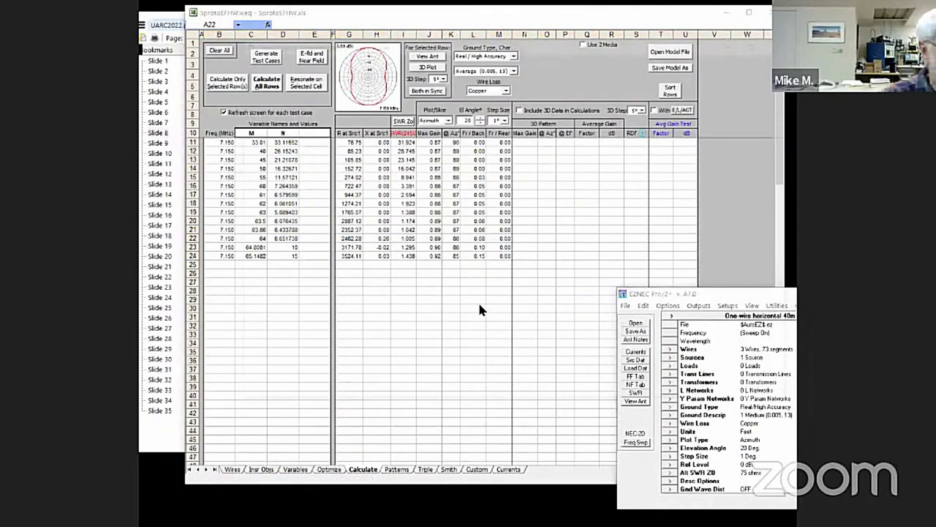
{"action": "left_click_drag", "start_coordinate": [533, 290], "coordinate": [523, 288]}
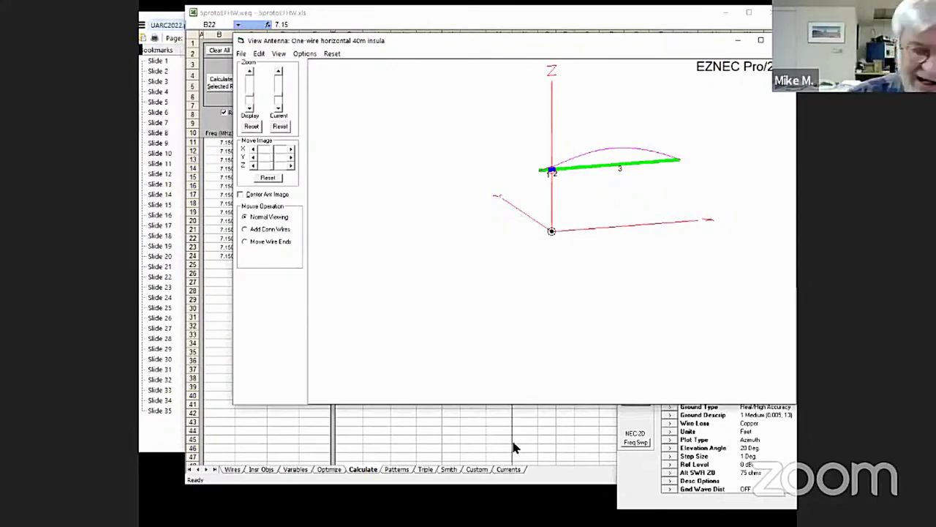
- Open the segment current magnitude plot for wires 1-3 and cycle the test case round to 1
{"action": "left_click", "coordinate": [512, 469]}
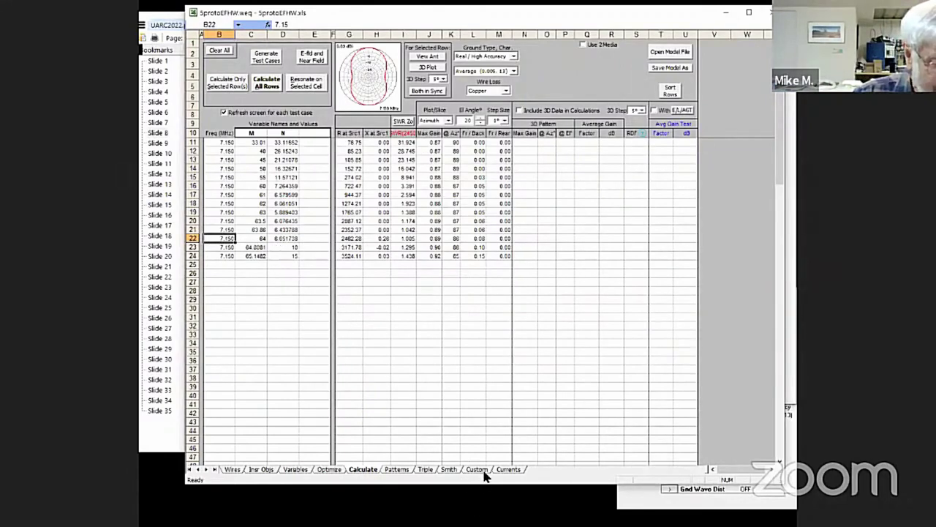
{"action": "left_click", "coordinate": [509, 469]}
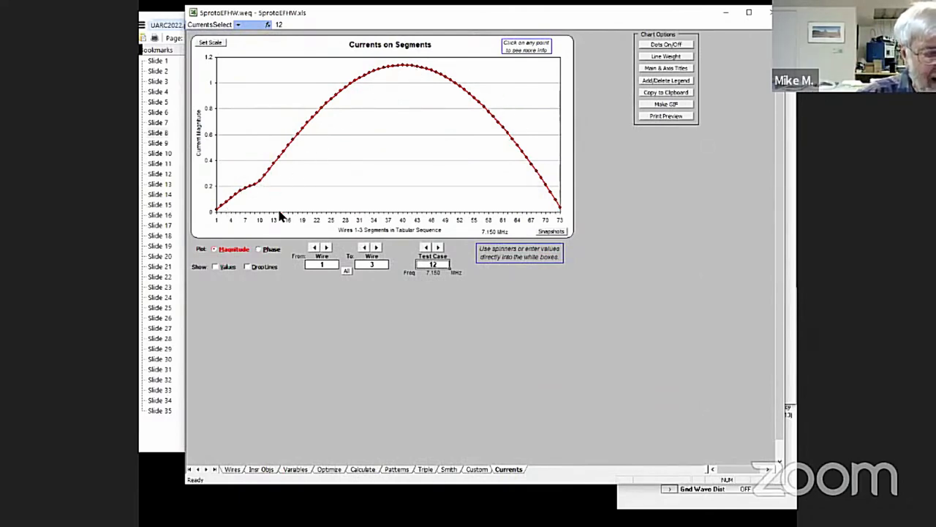
{"action": "left_click", "coordinate": [426, 248]}
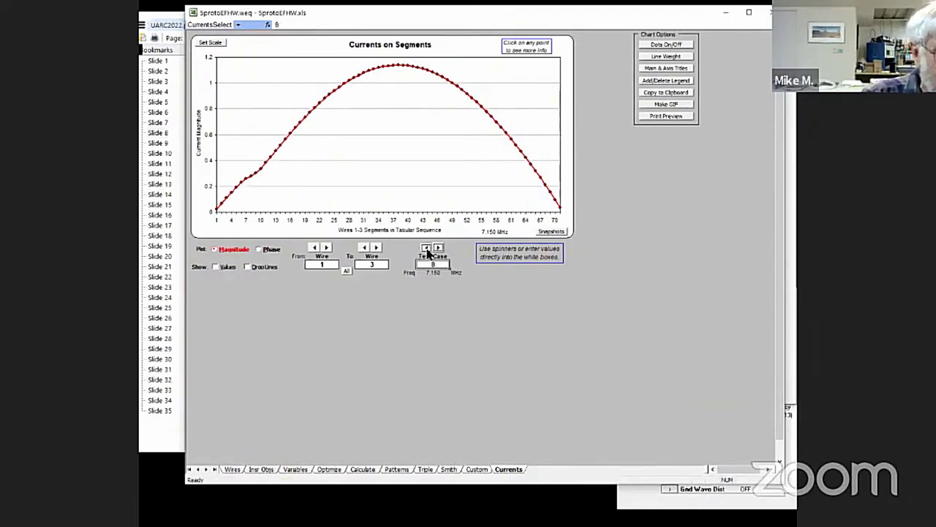
{"action": "left_click", "coordinate": [425, 248]}
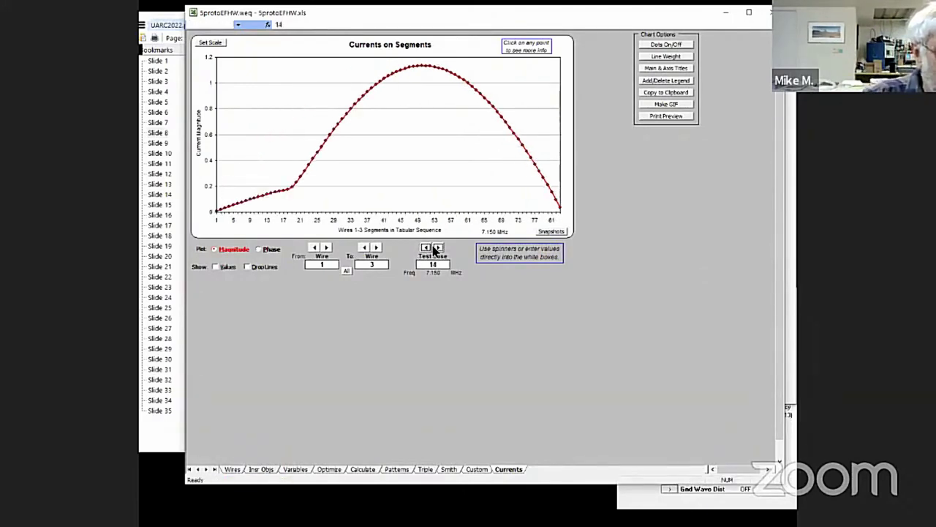
{"action": "left_click", "coordinate": [438, 248]}
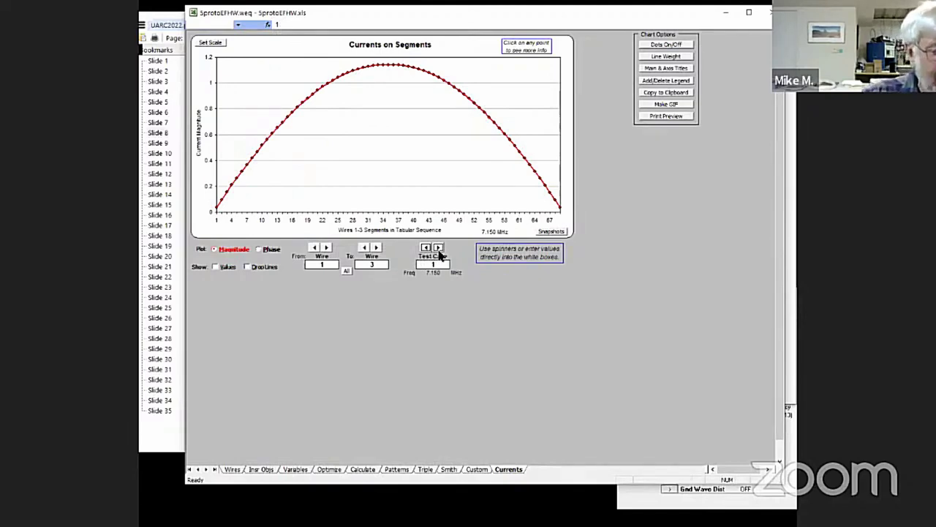
- Step the current magnitude plot from test case 1 through 12 to examine how the distribution shifts with feedpoint offset
{"action": "left_click", "coordinate": [438, 248]}
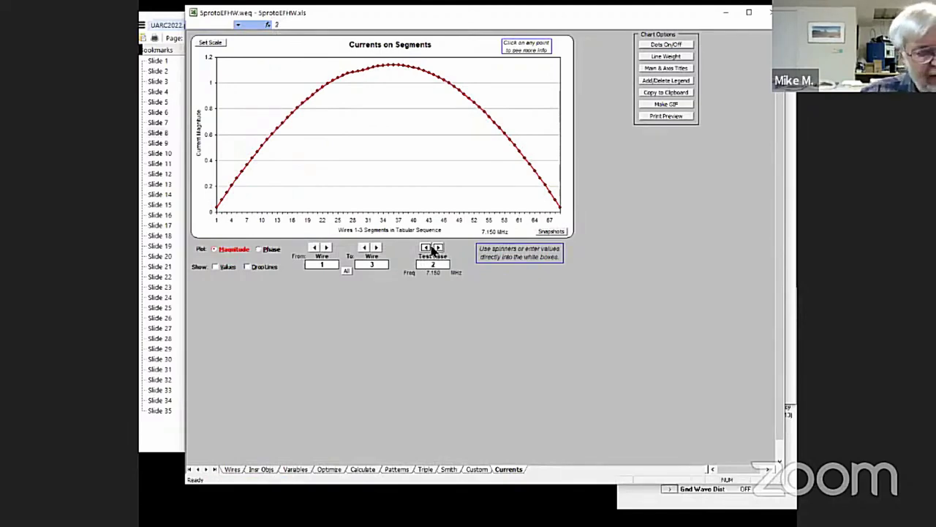
{"action": "left_click", "coordinate": [439, 248]}
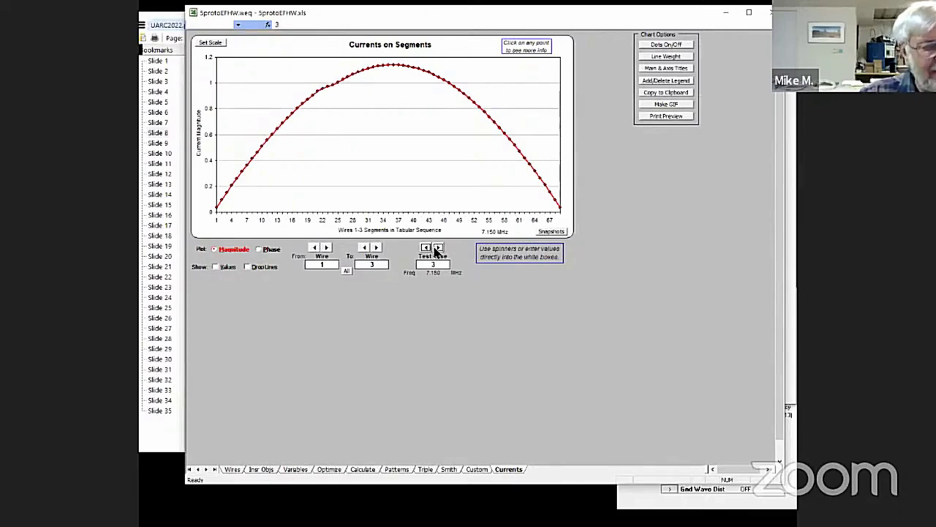
{"action": "left_click", "coordinate": [439, 248]}
{"action": "left_click", "coordinate": [439, 248]}
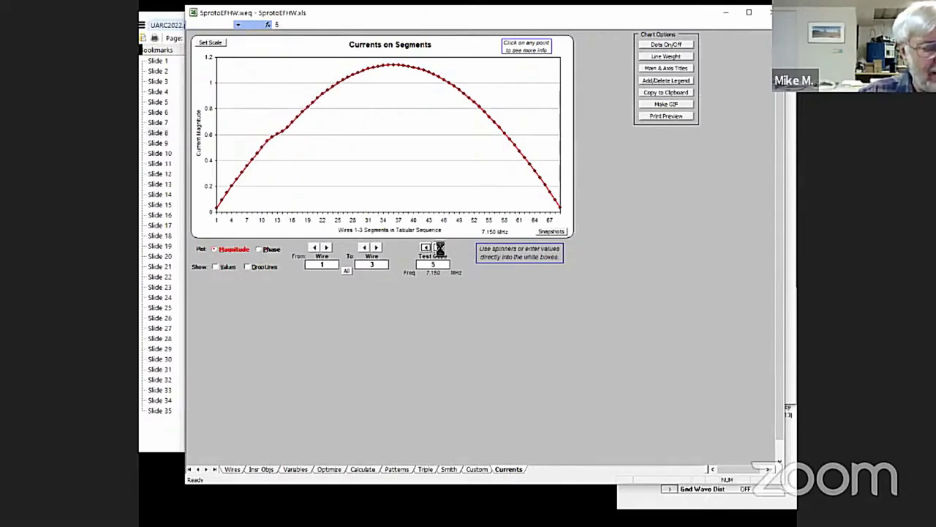
{"action": "left_click", "coordinate": [438, 248]}
{"action": "left_click", "coordinate": [438, 248]}
{"action": "left_click", "coordinate": [438, 248]}
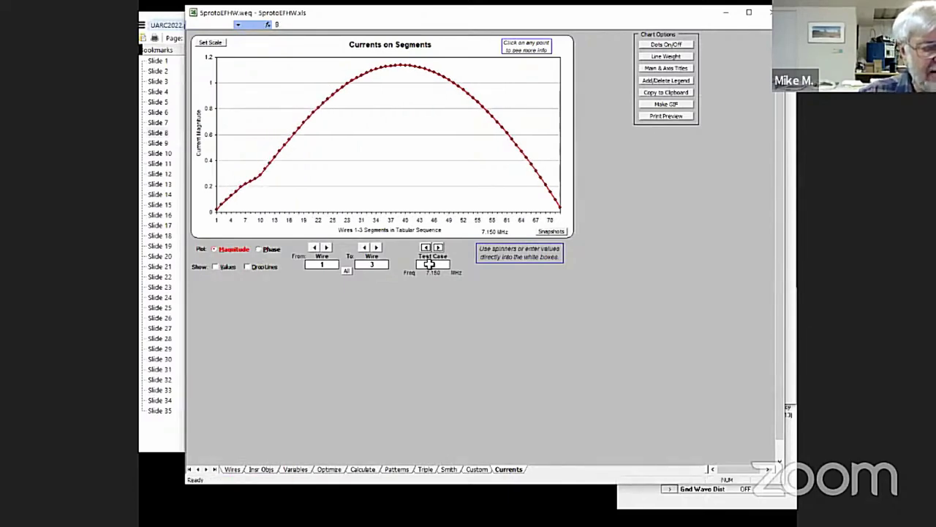
{"action": "left_click", "coordinate": [438, 248]}
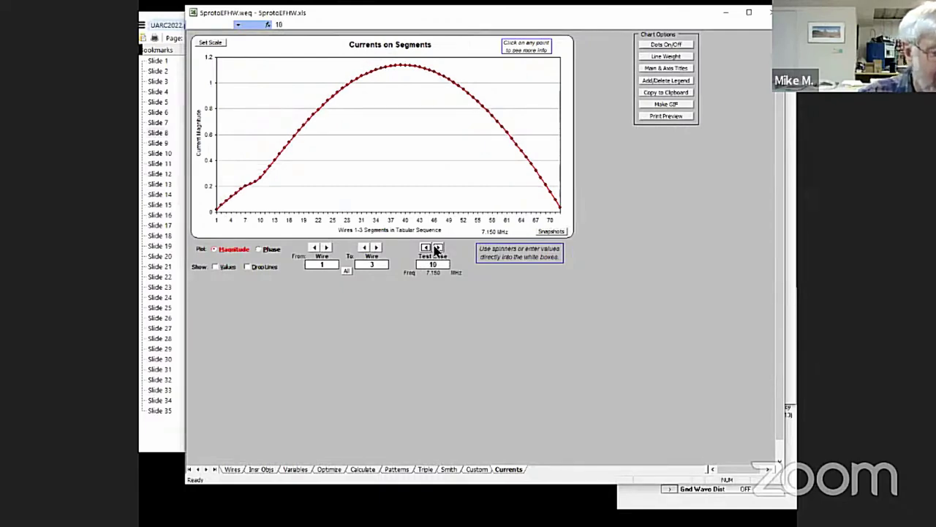
{"action": "left_click", "coordinate": [438, 248]}
{"action": "left_click", "coordinate": [439, 248]}
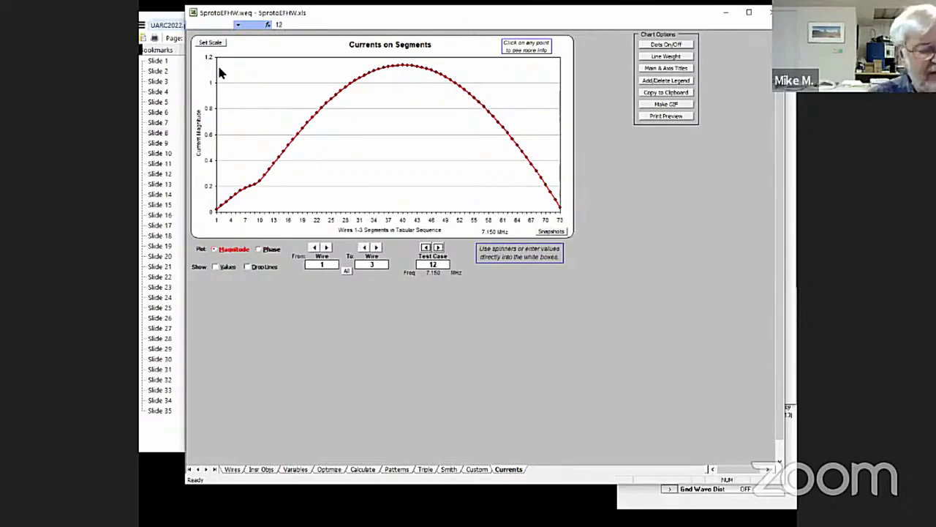
- Compare the current magnitude plots of test cases 11 to 14, where the short leg gets longer again
{"action": "left_click", "coordinate": [439, 248]}
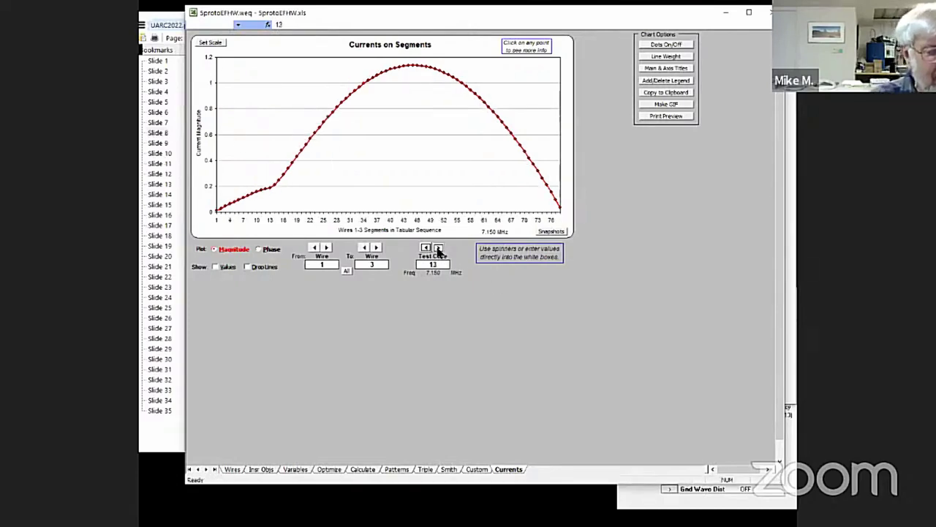
{"action": "left_click", "coordinate": [424, 247]}
{"action": "left_click", "coordinate": [424, 248]}
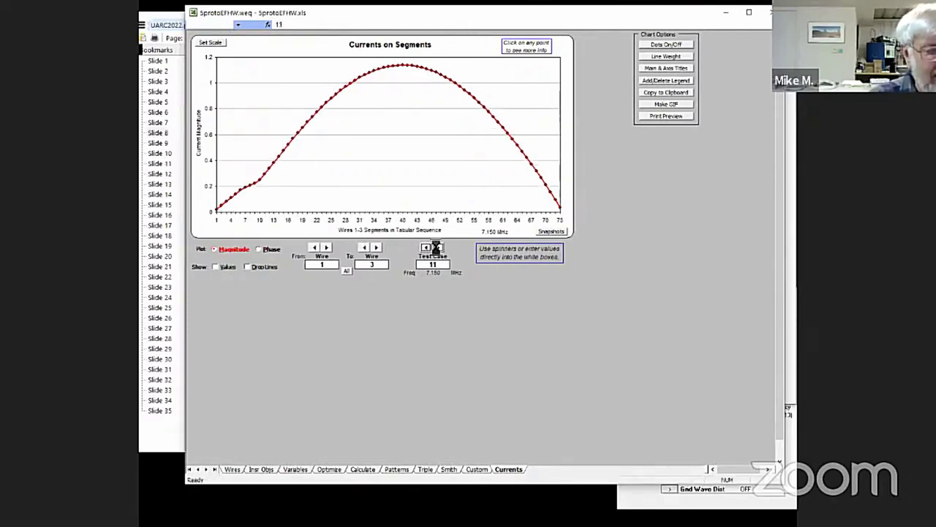
{"action": "left_click", "coordinate": [437, 248]}
{"action": "left_click", "coordinate": [437, 248]}
{"action": "left_click", "coordinate": [437, 247]}
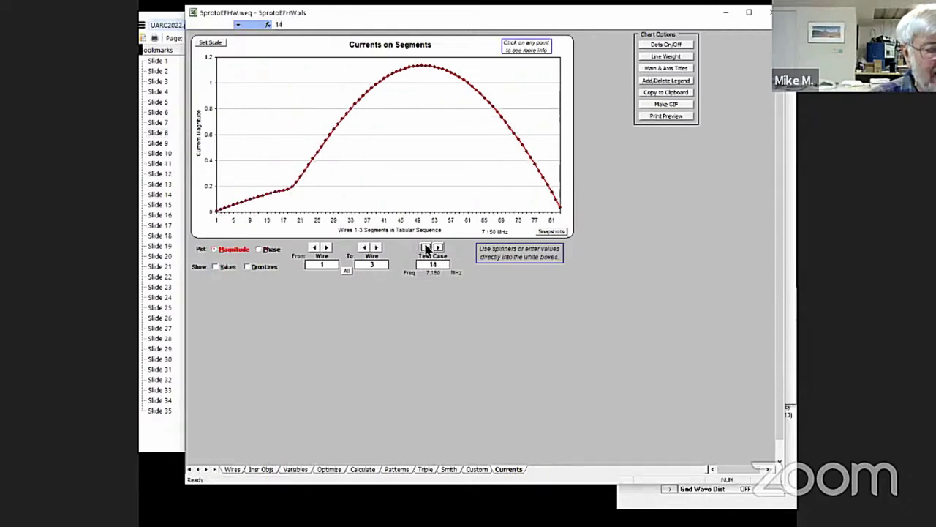
- Return to test case 1 and run through the current magnitude plots again up to test case 13
{"action": "left_click", "coordinate": [439, 248]}
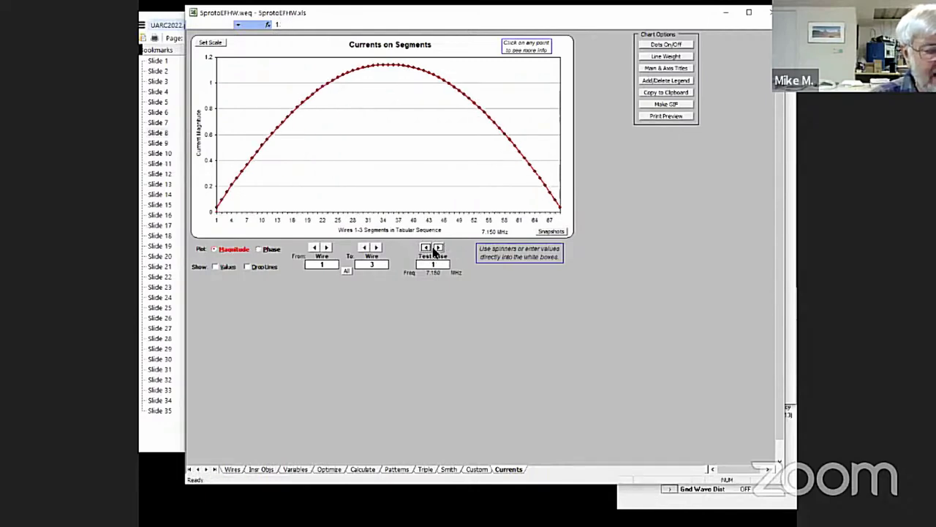
{"action": "left_click", "coordinate": [437, 248]}
{"action": "left_click", "coordinate": [438, 248]}
{"action": "left_click", "coordinate": [438, 248]}
{"action": "left_click", "coordinate": [438, 248]}
{"action": "left_click", "coordinate": [437, 248]}
{"action": "left_click", "coordinate": [437, 248]}
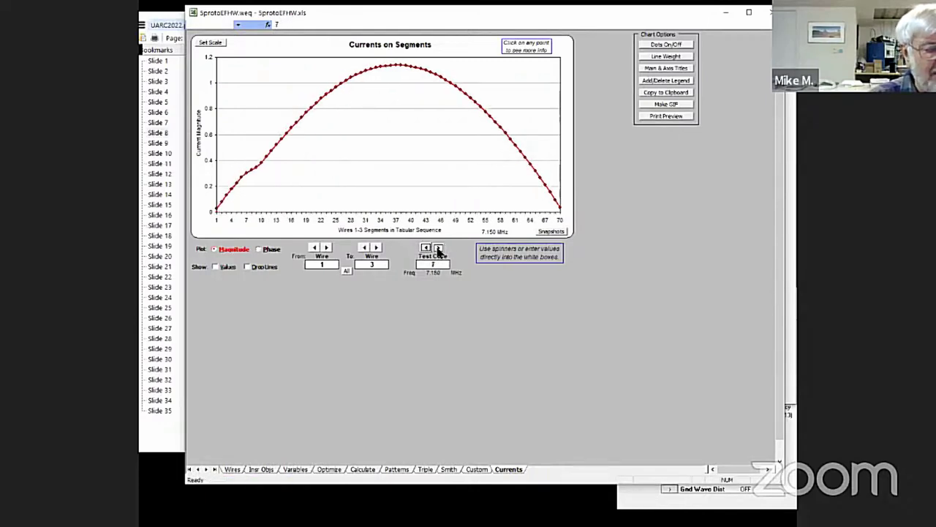
{"action": "left_click", "coordinate": [438, 248]}
{"action": "left_click", "coordinate": [437, 248]}
{"action": "left_click", "coordinate": [437, 248]}
{"action": "left_click", "coordinate": [437, 248]}
{"action": "left_click", "coordinate": [437, 248]}
{"action": "left_click", "coordinate": [438, 248]}
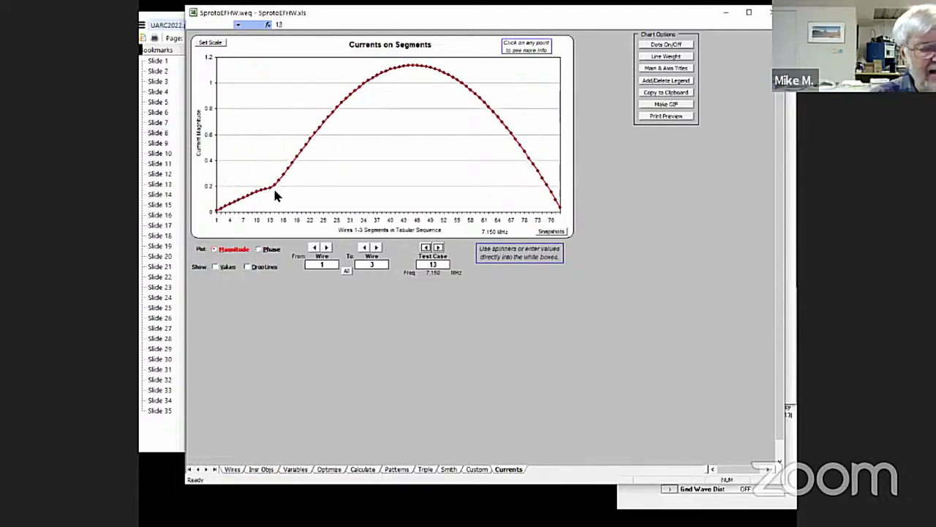
- Step the current plot back to test case 8 and forward to 10, examining the current near the feedpoint
{"action": "left_click", "coordinate": [425, 248]}
{"action": "left_click", "coordinate": [425, 248]}
{"action": "left_click", "coordinate": [425, 248]}
{"action": "left_click", "coordinate": [426, 248]}
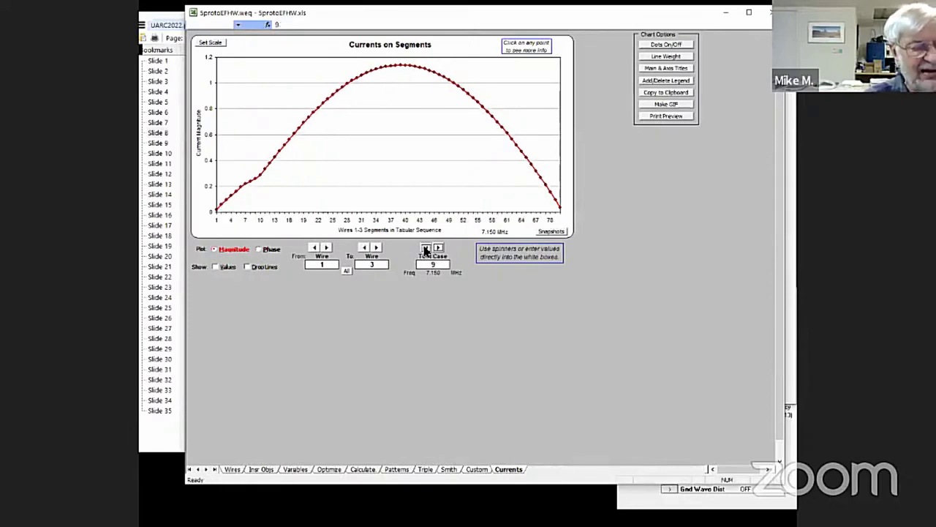
{"action": "left_click", "coordinate": [425, 248]}
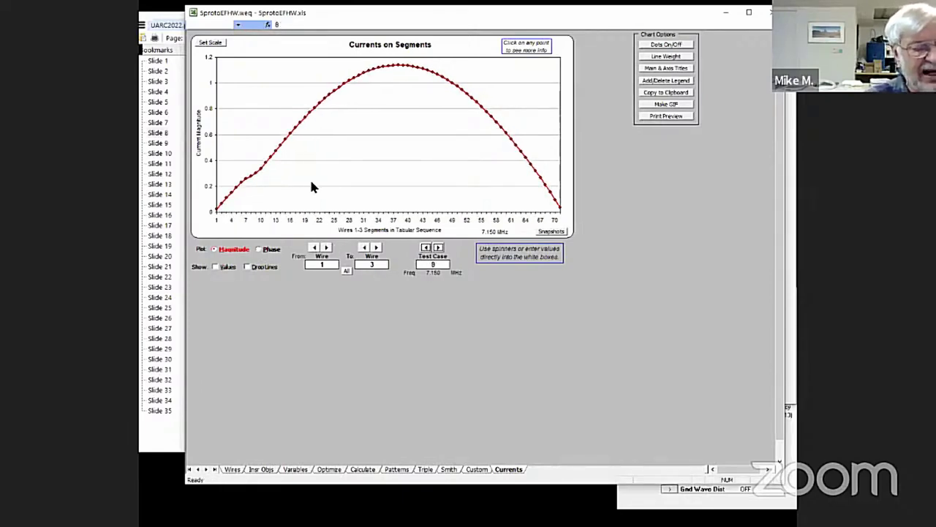
{"action": "left_click", "coordinate": [438, 247]}
{"action": "left_click", "coordinate": [438, 248]}
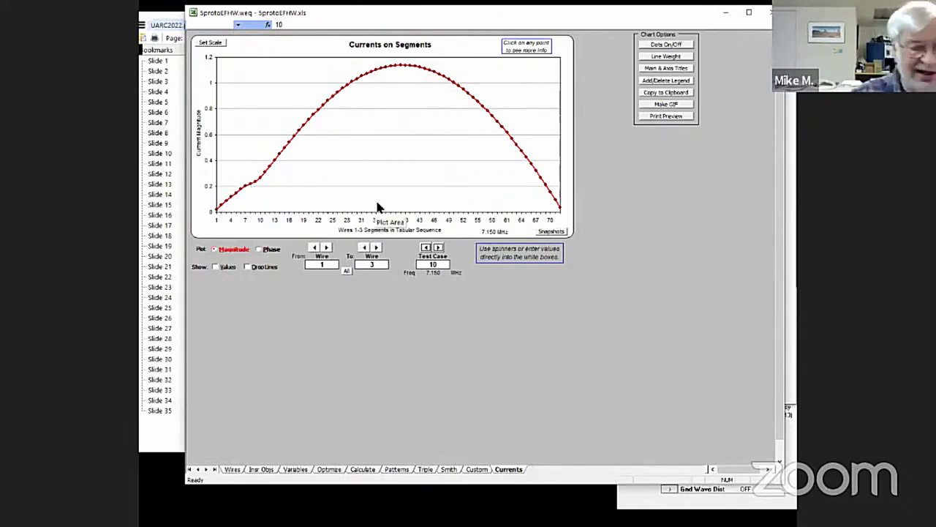
- Recheck slide 8 in UARC2022.pdf, and display the 20° elevation azimuth pattern of test case 1 in the AutoEZ workbook
{"action": "left_click", "coordinate": [169, 445]}
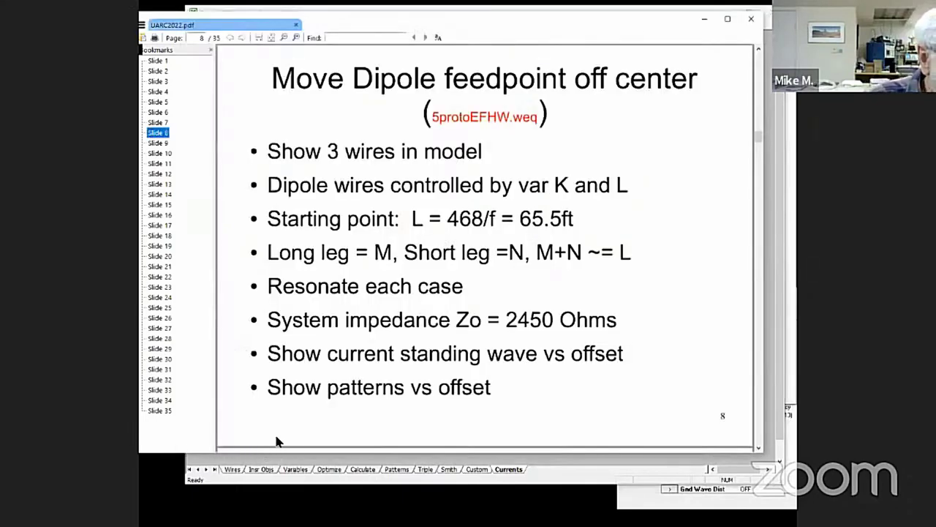
{"action": "left_click", "coordinate": [406, 474]}
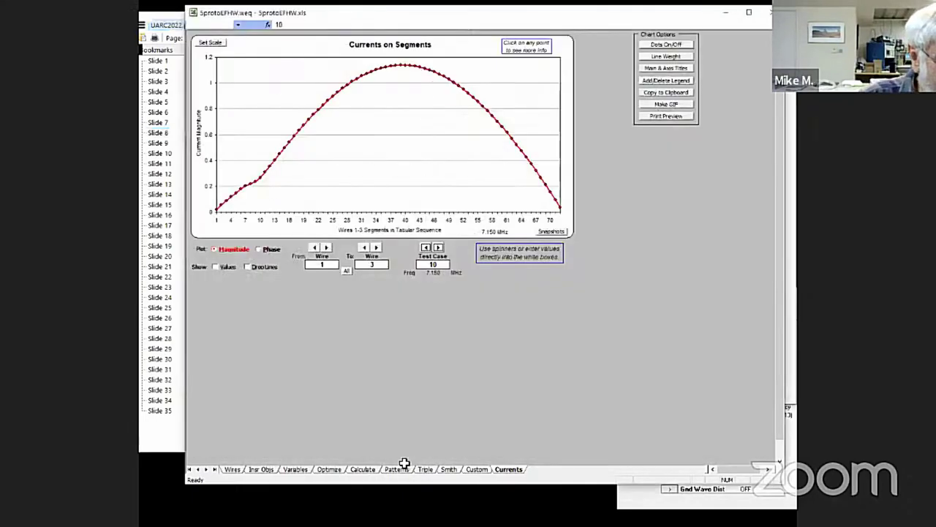
{"action": "left_click", "coordinate": [402, 472]}
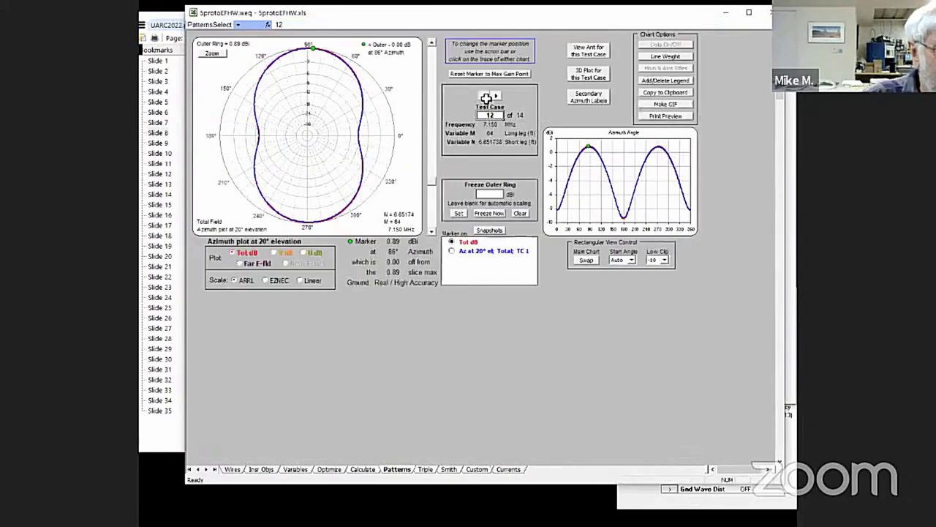
{"action": "left_click", "coordinate": [497, 96]}
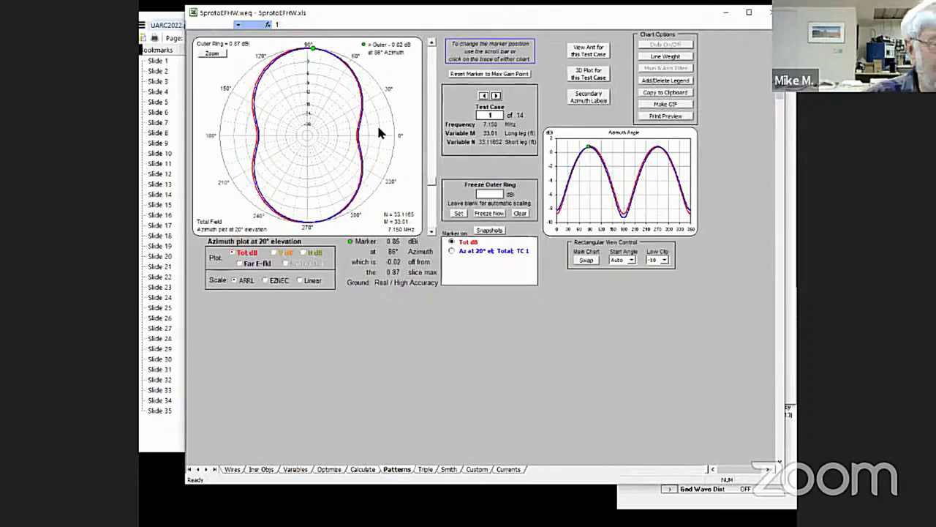
- Erase the existing Snap1 trace and take a new Snap1 snapshot of test case 1's azimuth pattern
{"action": "left_click", "coordinate": [489, 229]}
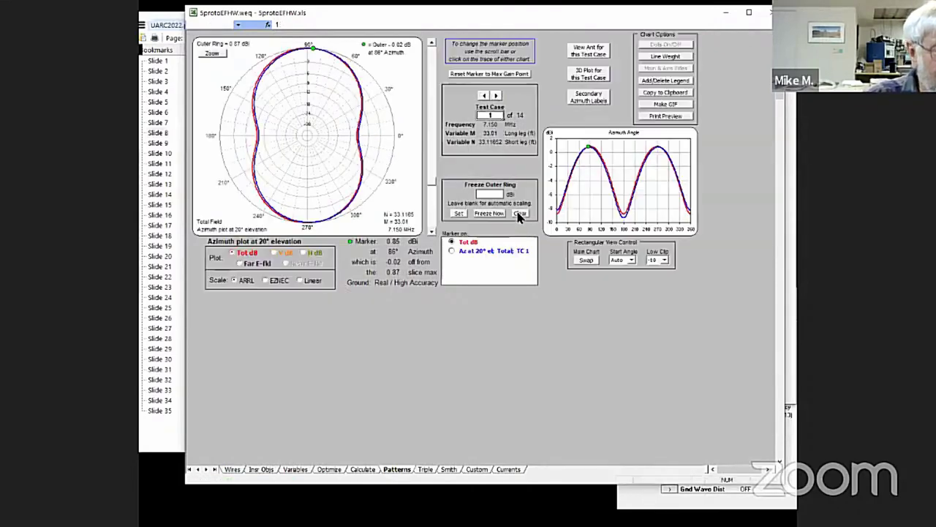
{"action": "left_click", "coordinate": [586, 202]}
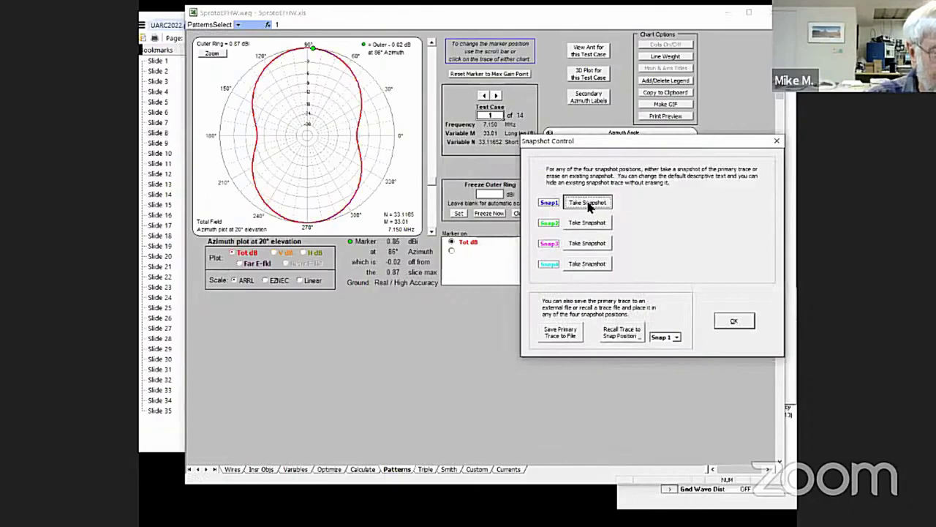
{"action": "left_click", "coordinate": [586, 202]}
{"action": "left_click", "coordinate": [723, 320]}
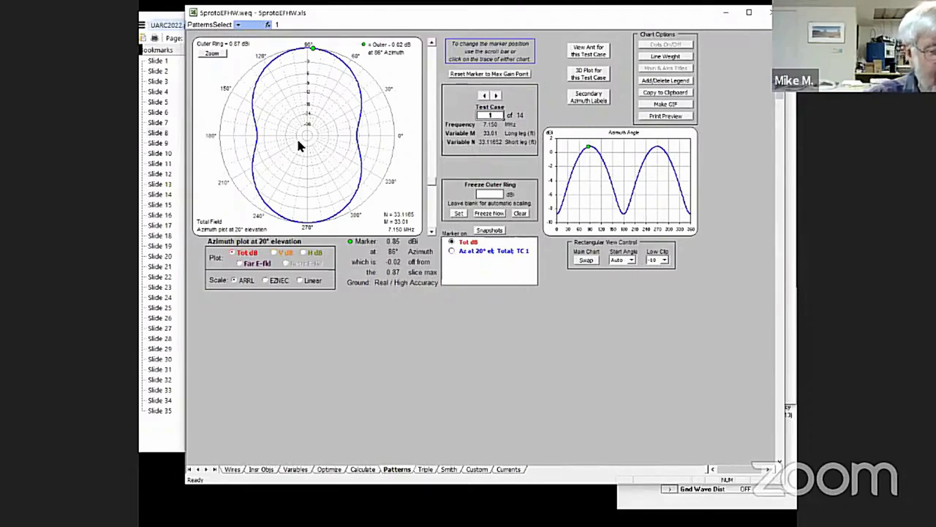
- Step the azimuth pattern forward from test case 1 past 9, comparing each trace with the Snap1 reference
{"action": "left_click", "coordinate": [497, 96]}
{"action": "left_click", "coordinate": [497, 96]}
{"action": "left_click", "coordinate": [497, 96]}
{"action": "left_click", "coordinate": [497, 96]}
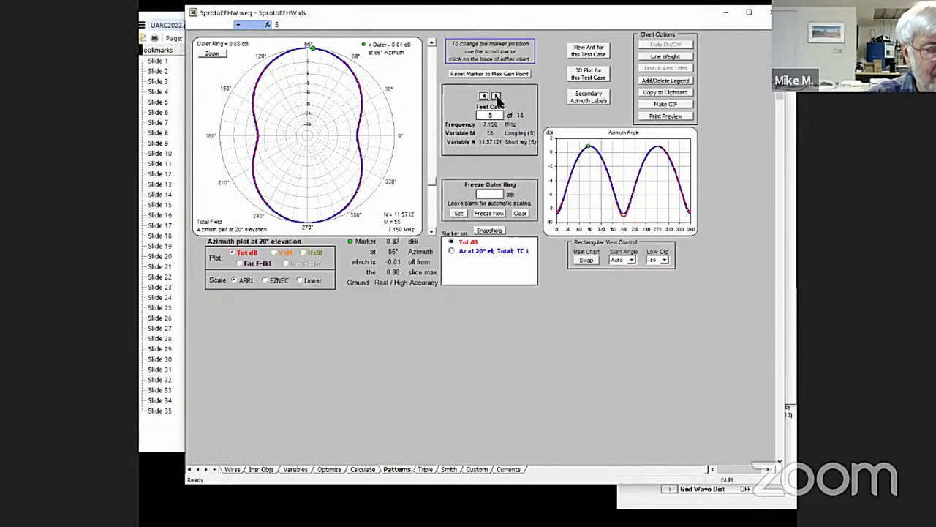
{"action": "left_click", "coordinate": [497, 96]}
{"action": "left_click", "coordinate": [496, 96]}
{"action": "left_click", "coordinate": [497, 96]}
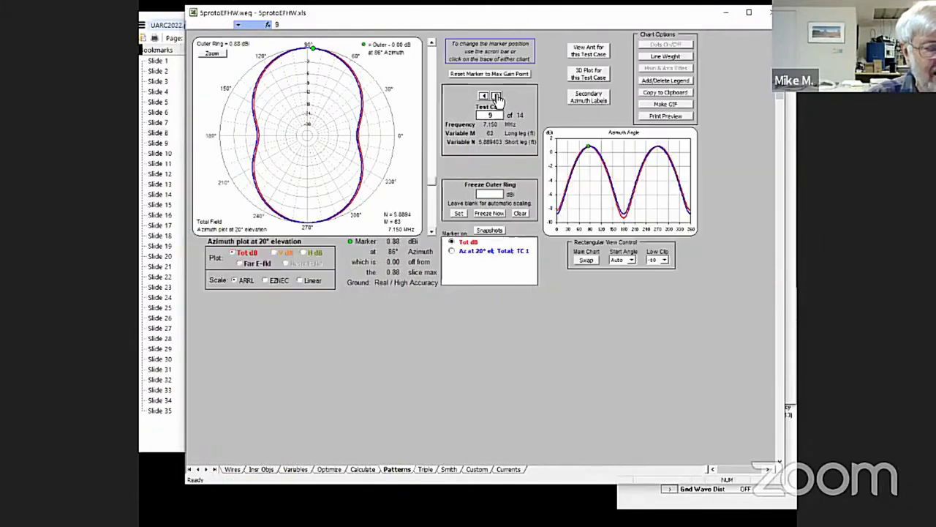
{"action": "left_click", "coordinate": [496, 96]}
{"action": "left_click", "coordinate": [496, 96]}
- Step the azimuth pattern back through the lower test cases, ending on test case 4 with its 50 ft long leg
{"action": "left_click", "coordinate": [484, 95]}
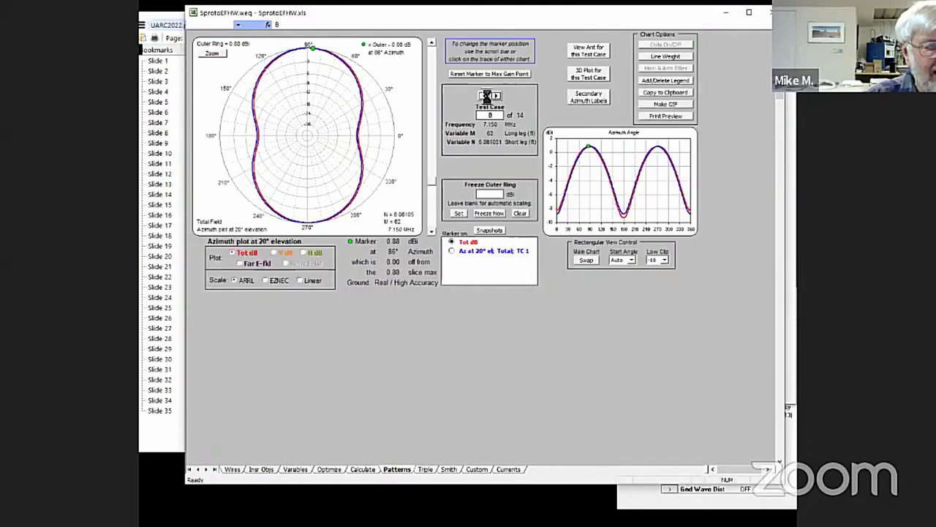
{"action": "left_click", "coordinate": [484, 96]}
{"action": "left_click", "coordinate": [485, 95]}
{"action": "left_click", "coordinate": [485, 95]}
{"action": "left_click", "coordinate": [484, 96]}
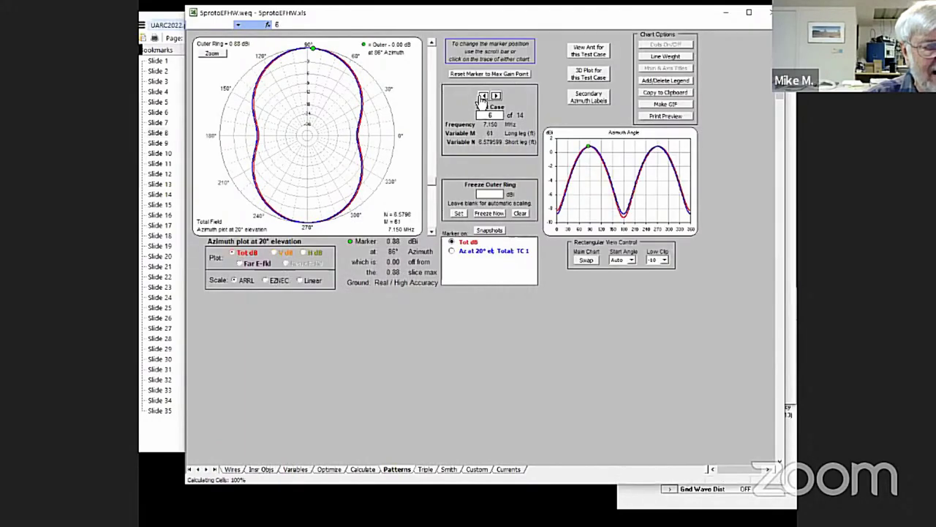
{"action": "left_click", "coordinate": [485, 96]}
{"action": "left_click", "coordinate": [484, 96]}
{"action": "left_click", "coordinate": [496, 96]}
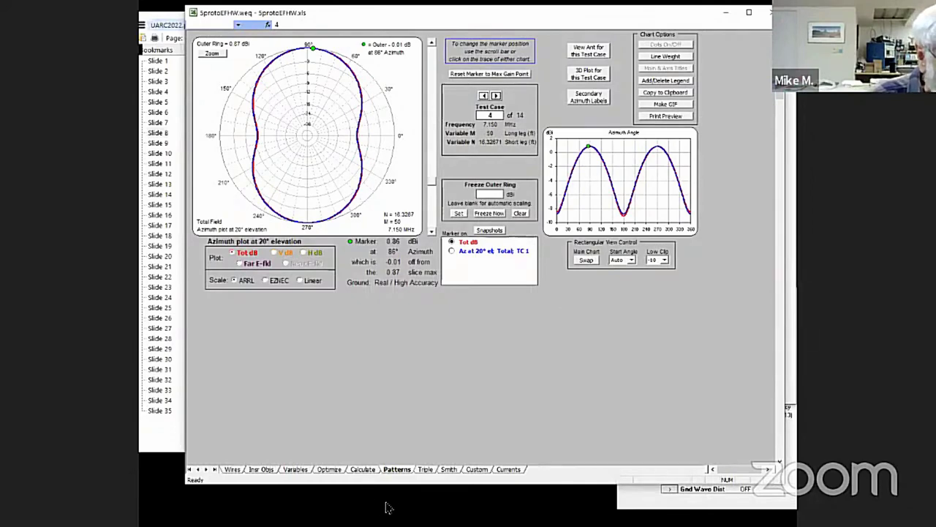
- Read slide 9 on adding a 50:2450 ohm transformer with a 1:7 turns ratio, and return to the AutoEZ workbook
{"action": "left_click", "coordinate": [175, 447]}
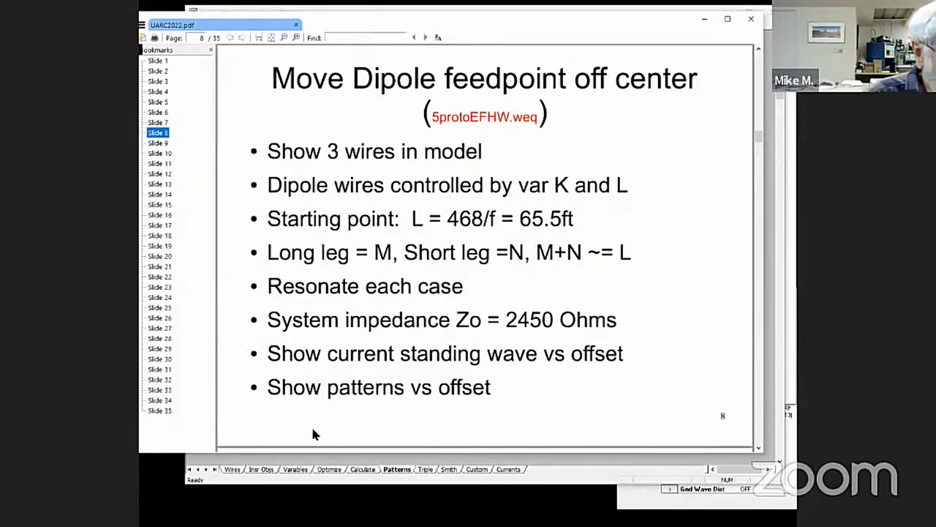
{"action": "left_click", "coordinate": [158, 143]}
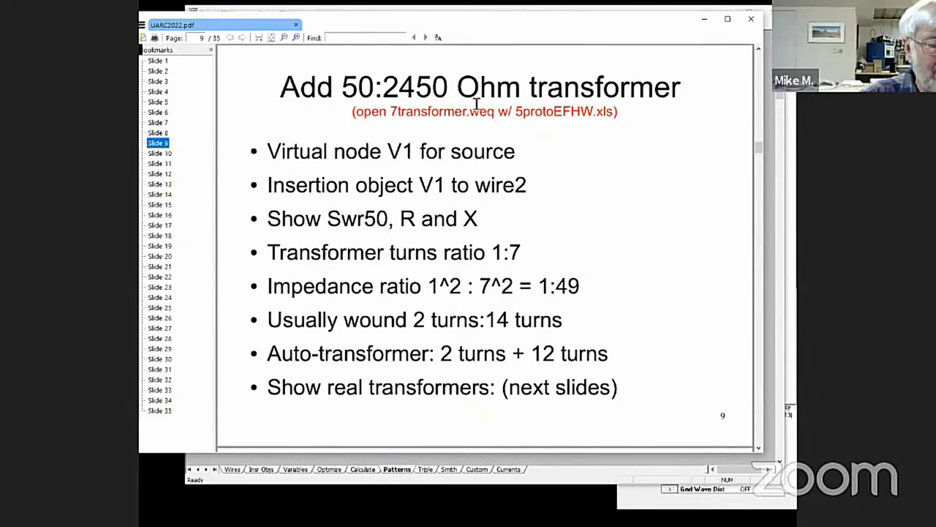
{"action": "left_click", "coordinate": [464, 472]}
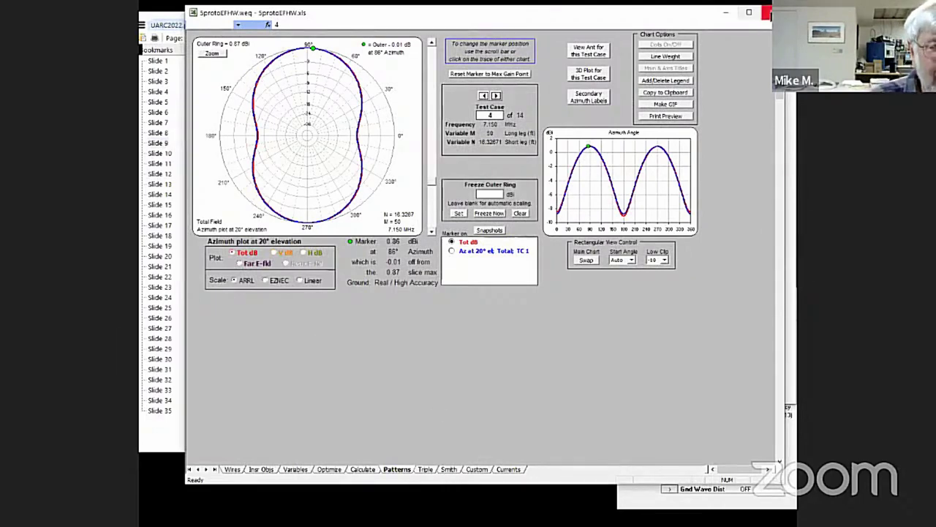
- Close the 5protoEFHW.xls workbook without saving its changes and reopen it with macros enabled
{"action": "left_click", "coordinate": [765, 12]}
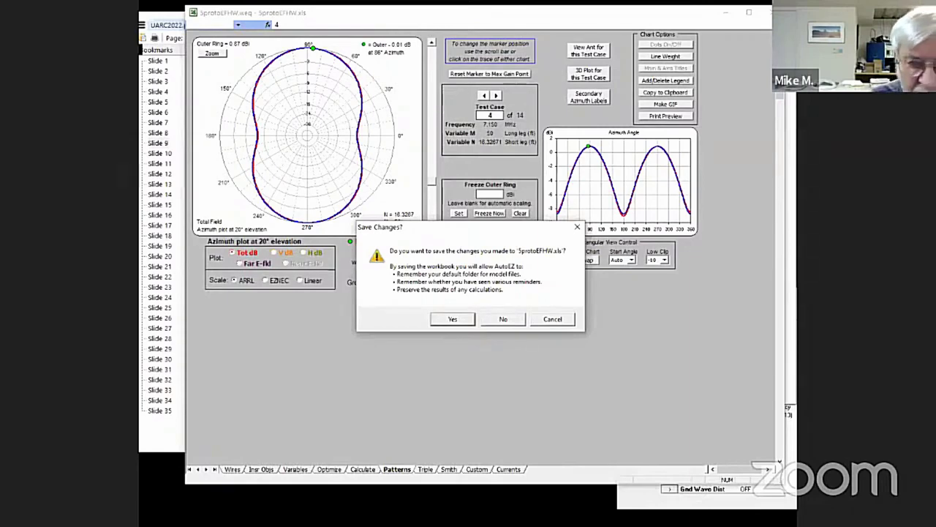
{"action": "left_click", "coordinate": [169, 419]}
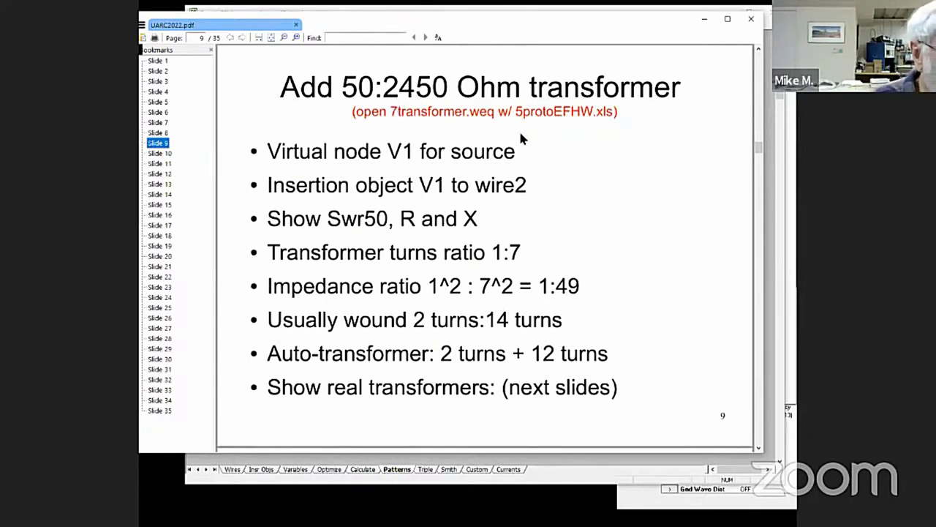
{"action": "key", "text": "alt+Tab"}
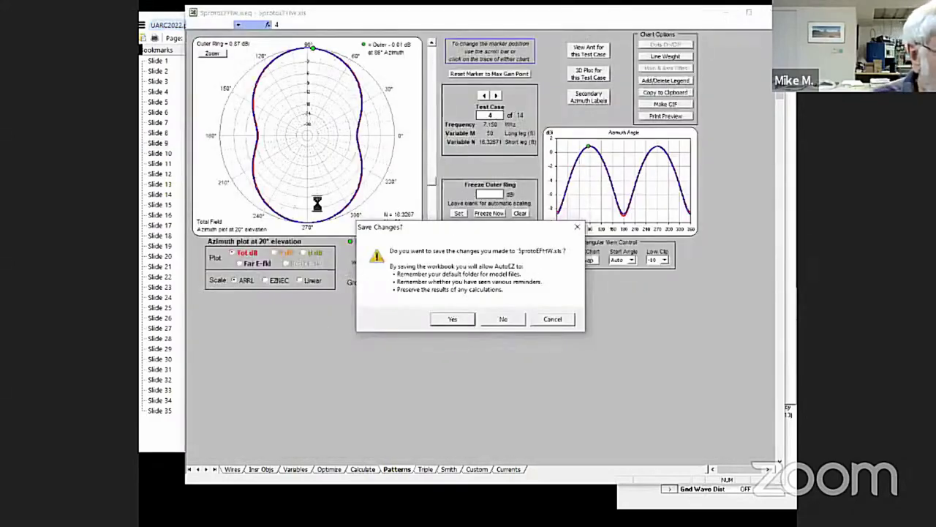
{"action": "left_click", "coordinate": [500, 320]}
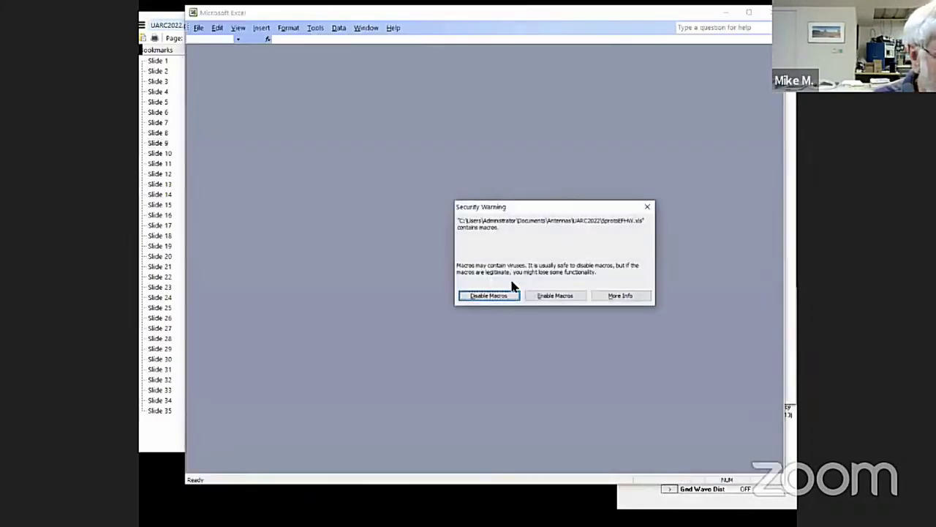
{"action": "left_click", "coordinate": [555, 295]}
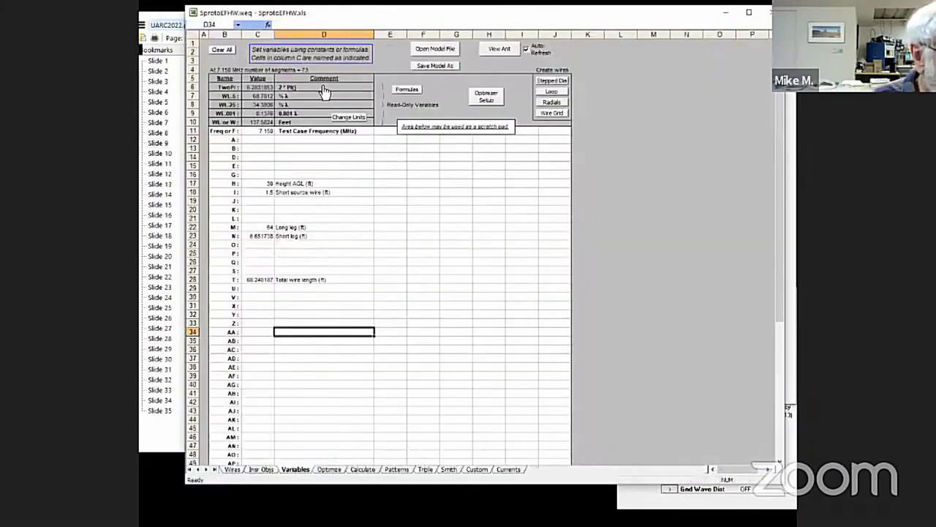
- Open the 7XformEFHW.weq model from the Wires sheet and match the SWR reference to its 50 ohms
{"action": "left_click", "coordinate": [232, 469]}
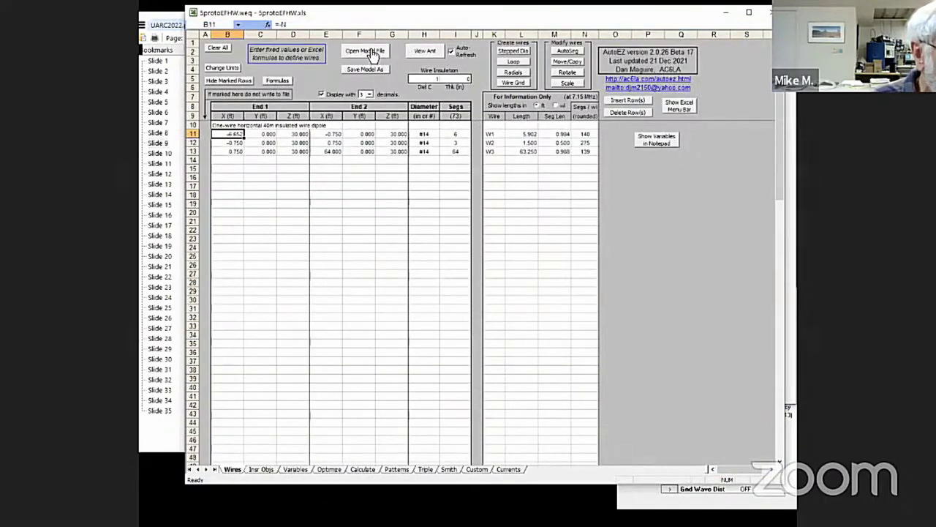
{"action": "left_click", "coordinate": [373, 52]}
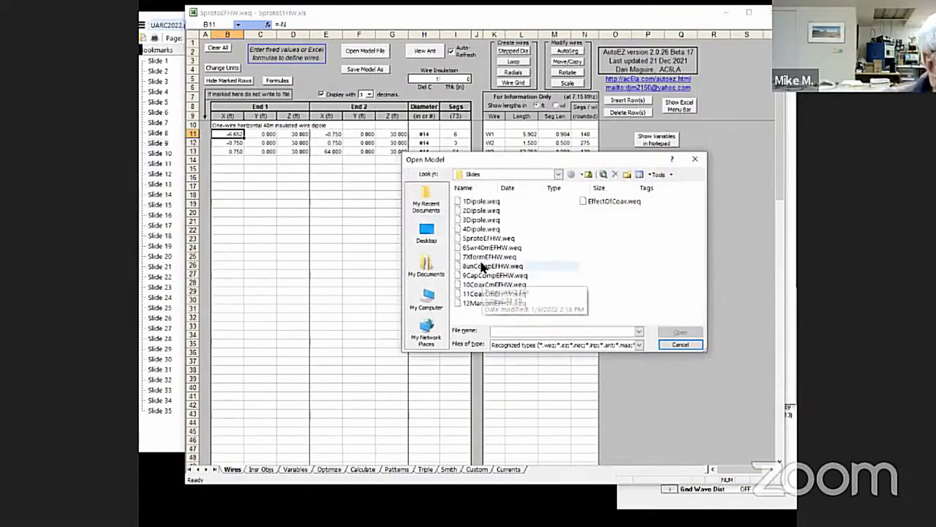
{"action": "left_click", "coordinate": [486, 256]}
{"action": "left_click", "coordinate": [662, 332]}
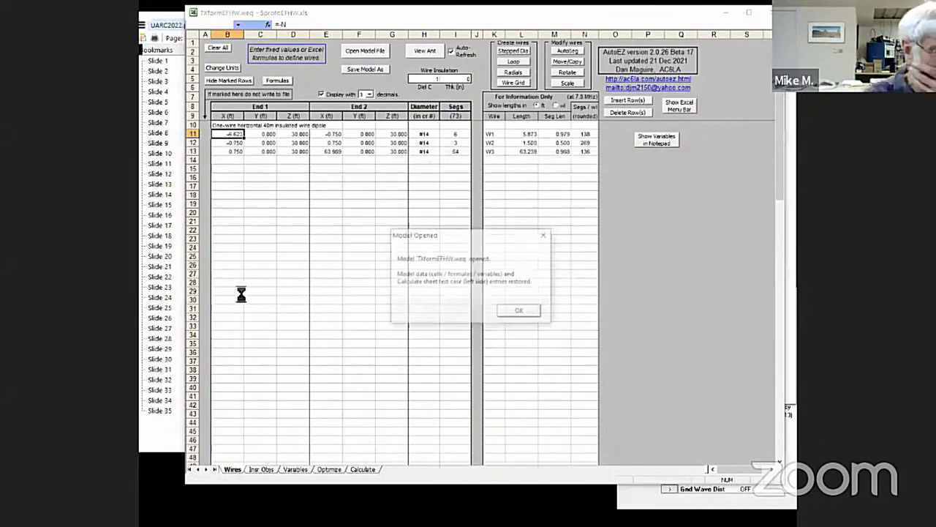
{"action": "left_click", "coordinate": [502, 308]}
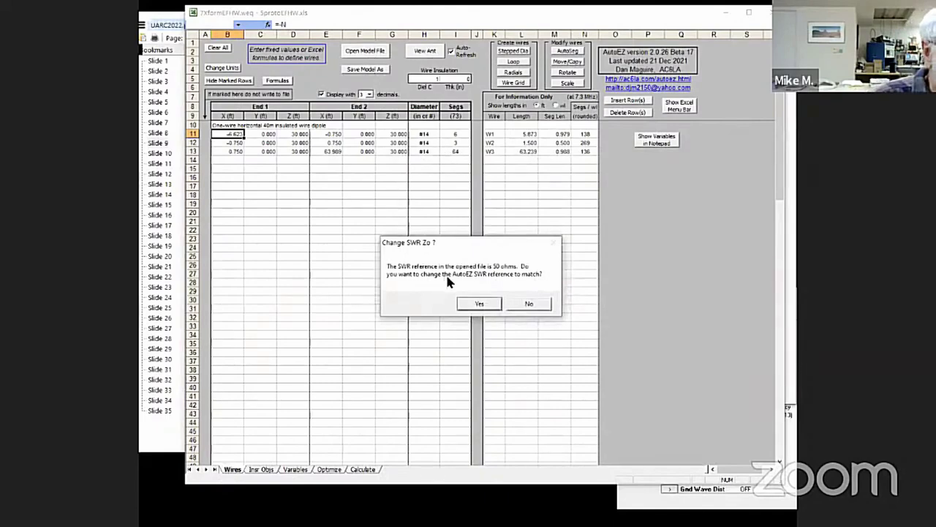
{"action": "left_click", "coordinate": [475, 303]}
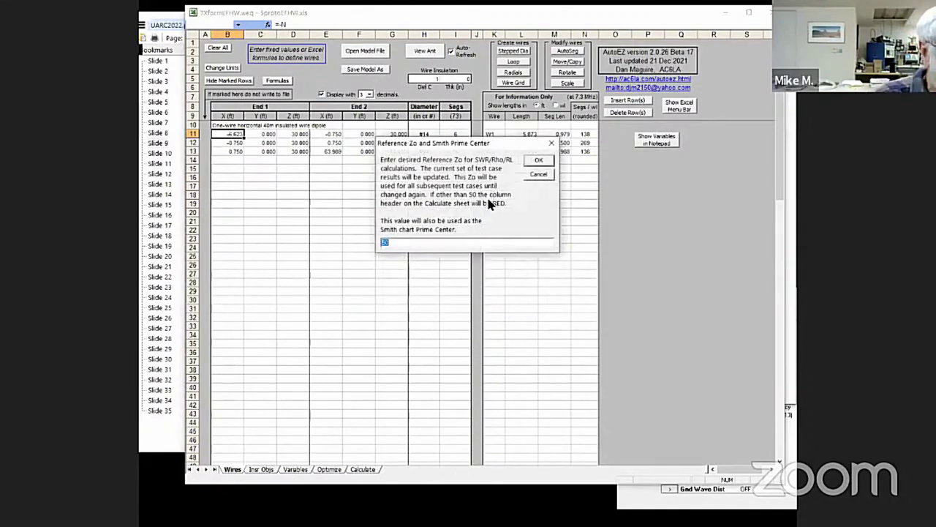
{"action": "left_click", "coordinate": [534, 161]}
- View the antenna drawing and rotate it to examine the virtual node V1 and the feedpoint on wire 2
{"action": "left_click", "coordinate": [424, 53]}
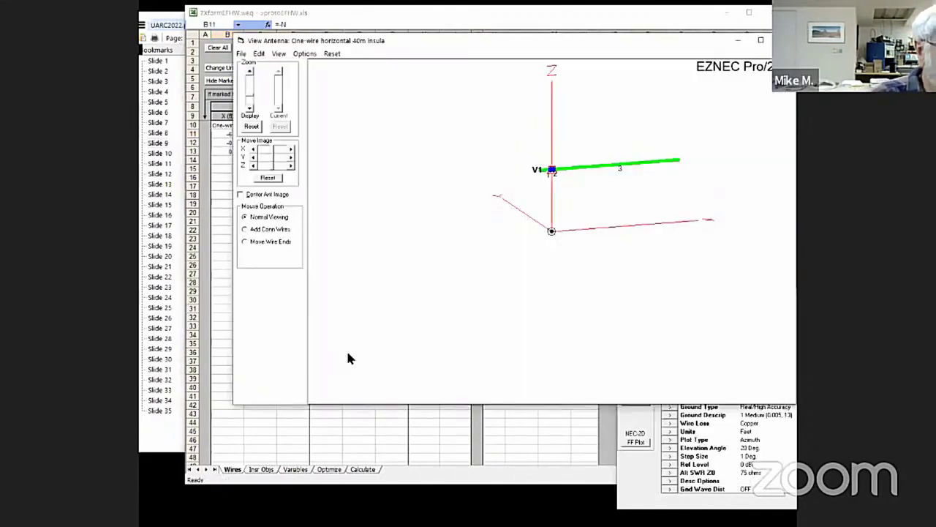
{"action": "left_click_drag", "start_coordinate": [466, 349], "coordinate": [562, 186]}
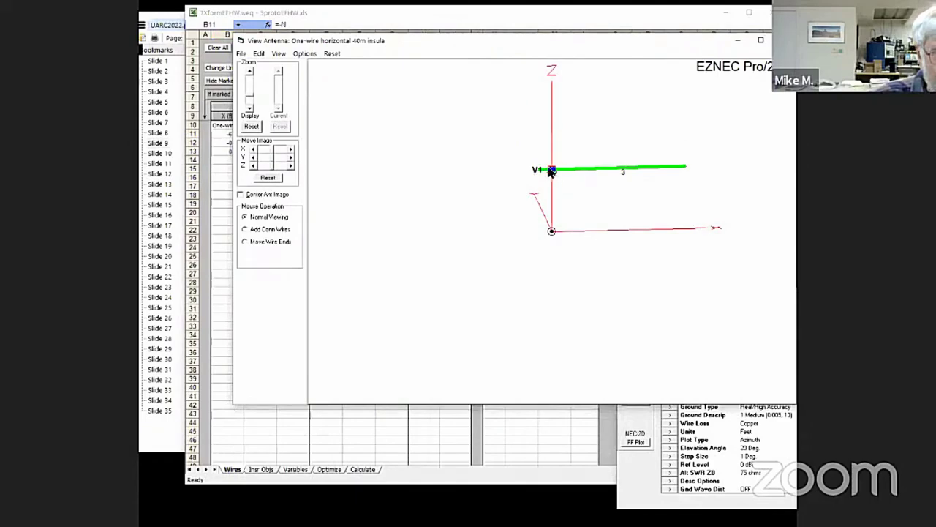
{"action": "left_click", "coordinate": [263, 475]}
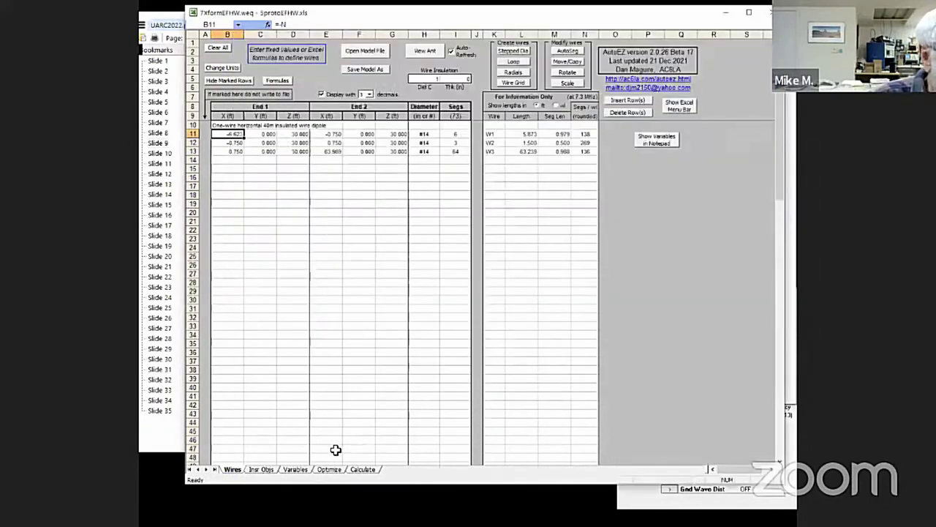
- Review the model's leg-length variables, the V1 source and the 50:2450 ohm transformer connecting V1 to wire 2
{"action": "left_click", "coordinate": [295, 470]}
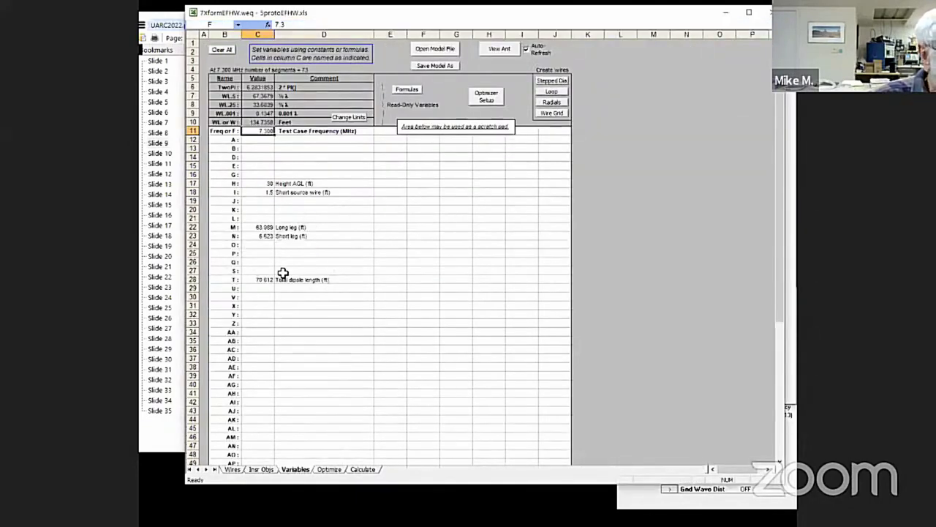
{"action": "left_click", "coordinate": [263, 471]}
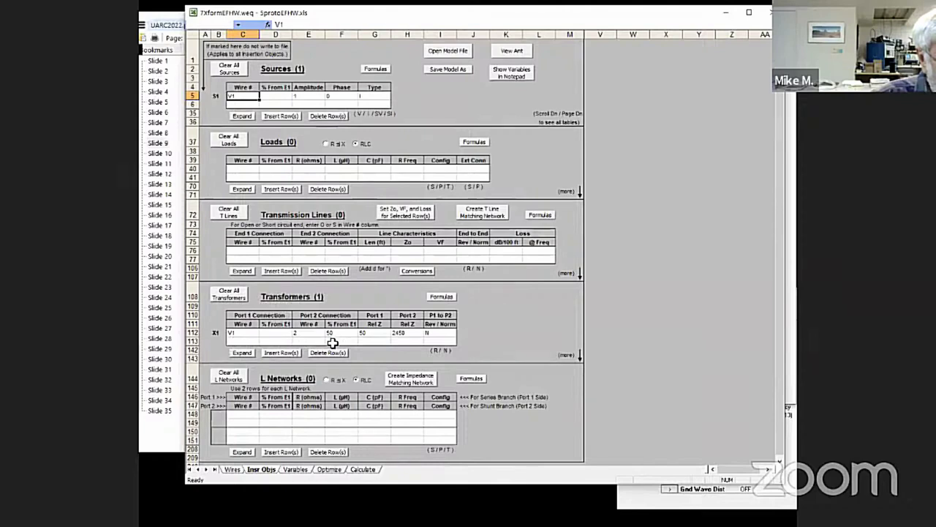
{"action": "left_click", "coordinate": [402, 334]}
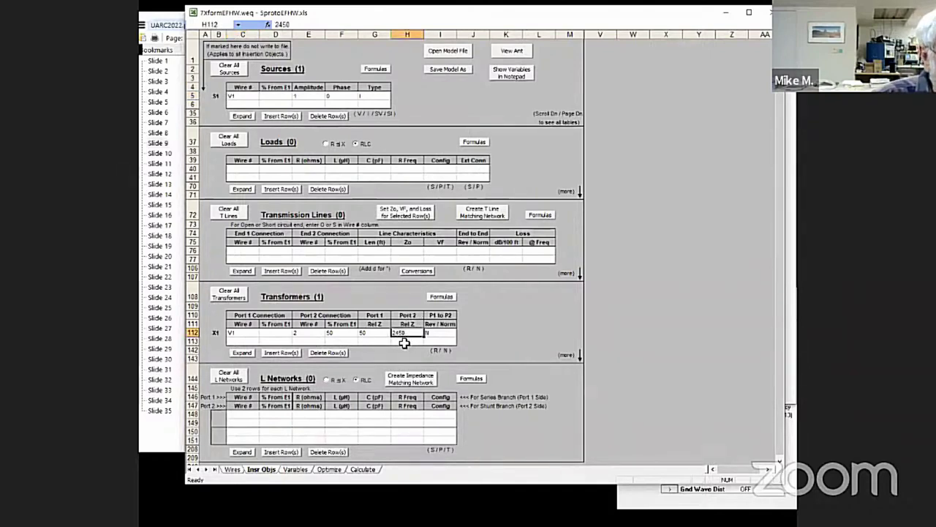
{"action": "left_click", "coordinate": [404, 340]}
{"action": "left_click", "coordinate": [399, 333]}
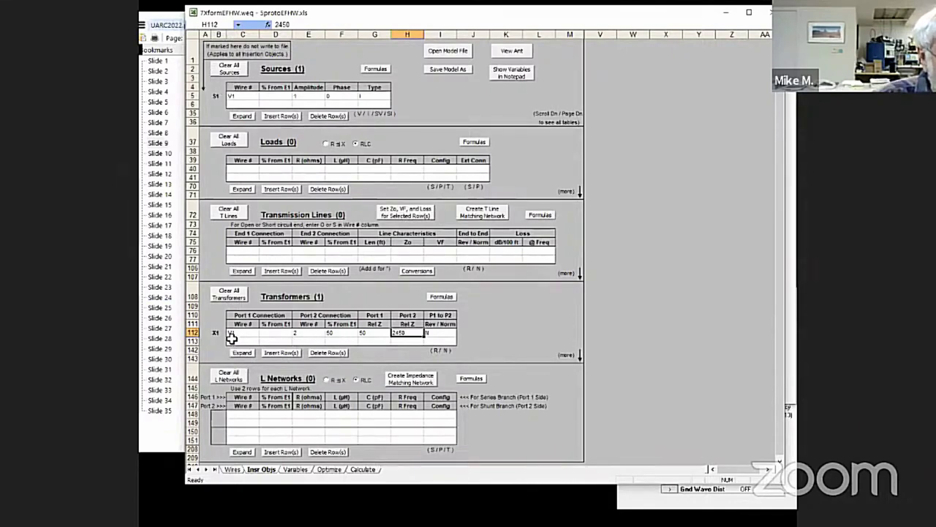
- Calculate all test case rows from 7.000 to 7.300 MHz and examine the resulting R, X and SWR values
{"action": "left_click", "coordinate": [363, 469]}
{"action": "left_click", "coordinate": [265, 84]}
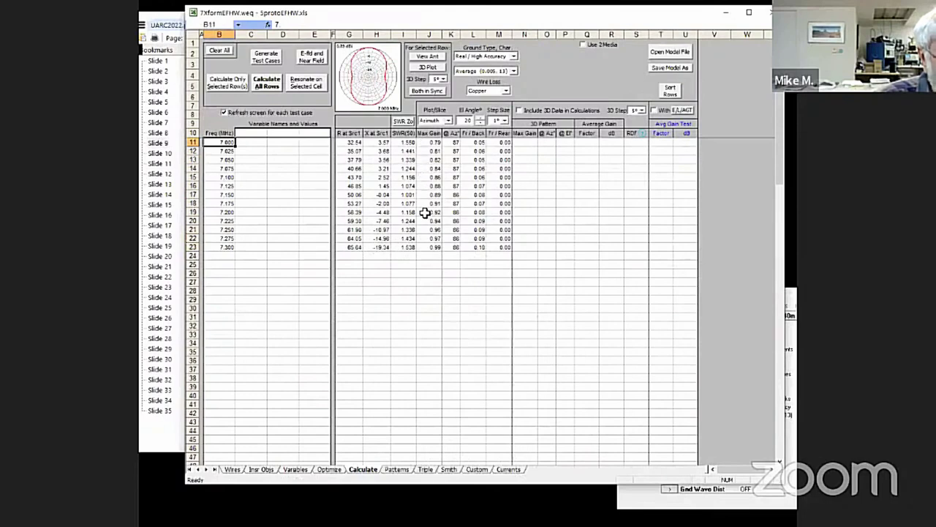
{"action": "left_click", "coordinate": [408, 142]}
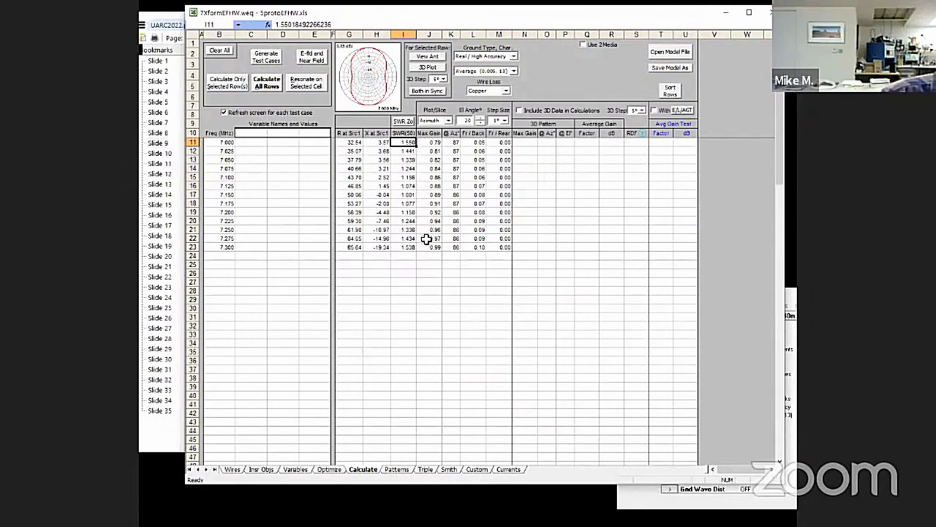
- Plot source SWR against frequency on the custom chart with EZNEC scaling off, and return to slide 9
{"action": "left_click", "coordinate": [477, 470]}
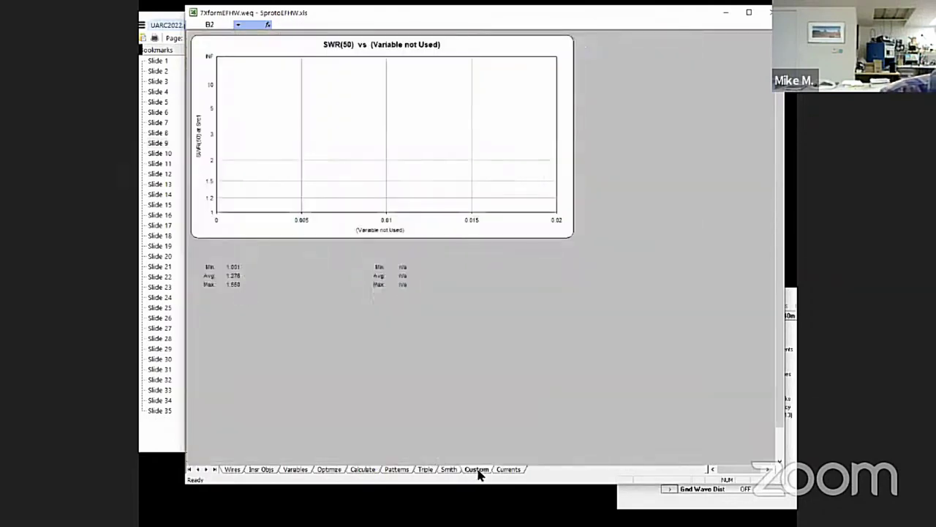
{"action": "left_click", "coordinate": [253, 254]}
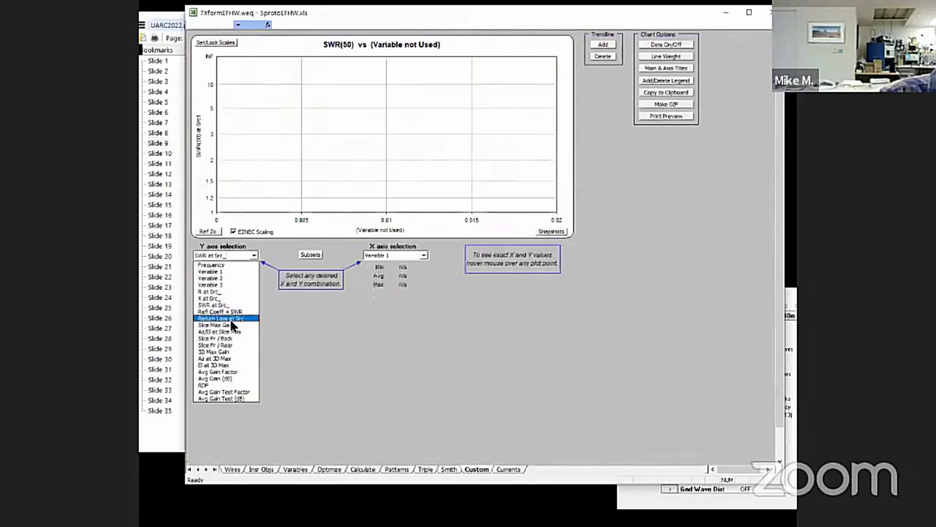
{"action": "left_click", "coordinate": [343, 302]}
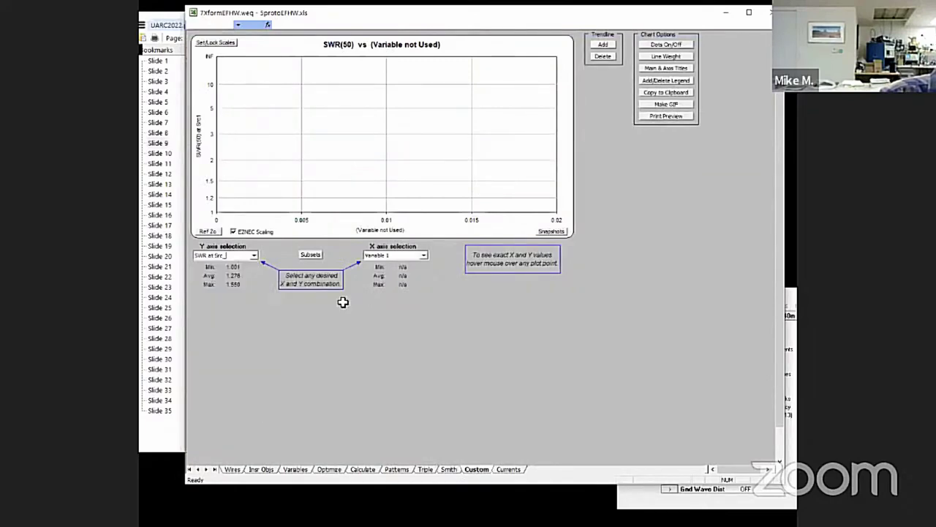
{"action": "left_click", "coordinate": [423, 255]}
{"action": "left_click", "coordinate": [396, 265]}
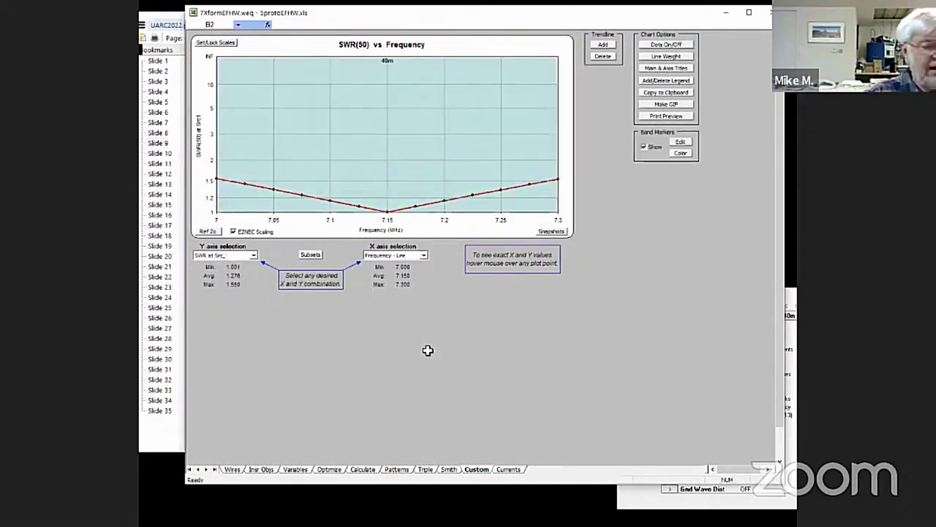
{"action": "left_click", "coordinate": [234, 232]}
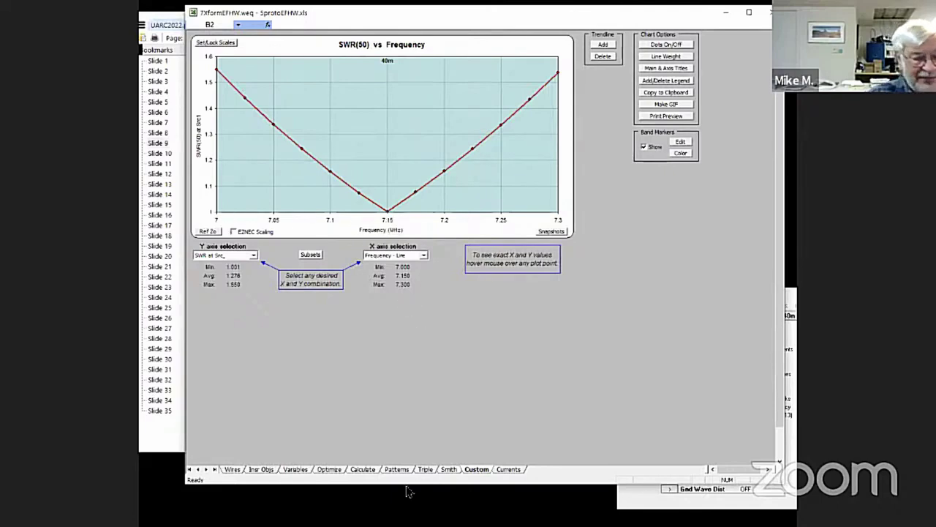
{"action": "left_click", "coordinate": [157, 435]}
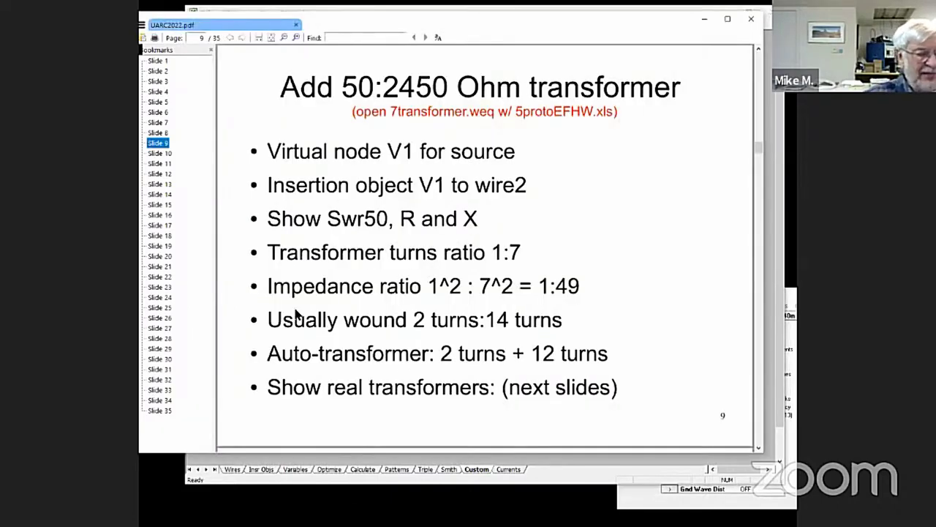